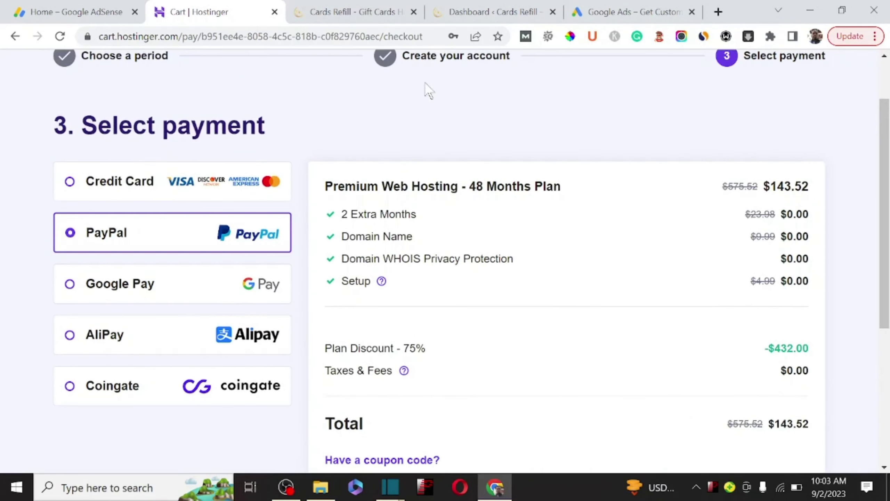
Review the Cards Refill homepage from its main navigation and gift card posts down to the policy, about, terms and contact links in the footer.
click(326, 6)
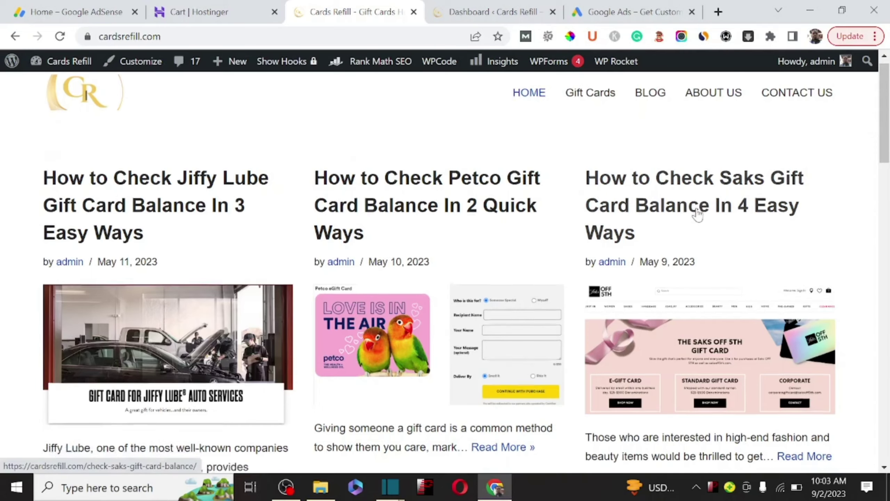
scroll(697, 215, down, 15)
scroll(698, 214, down, 1)
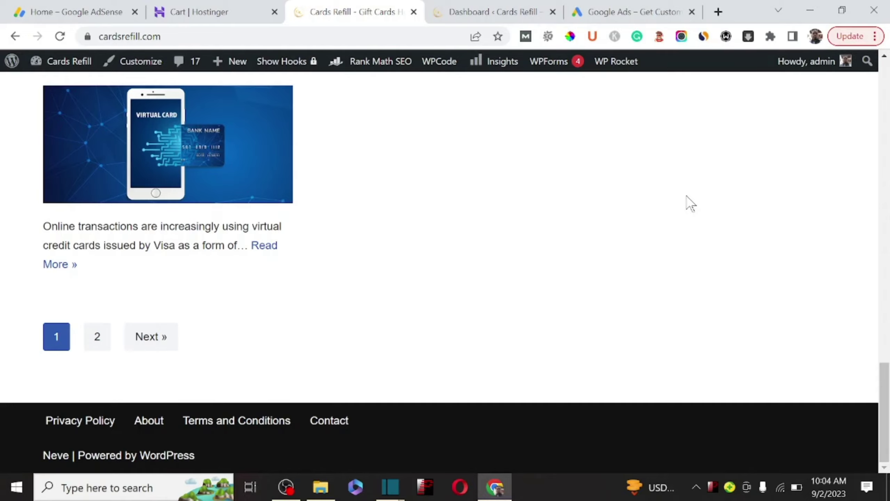
scroll(690, 204, up, 10)
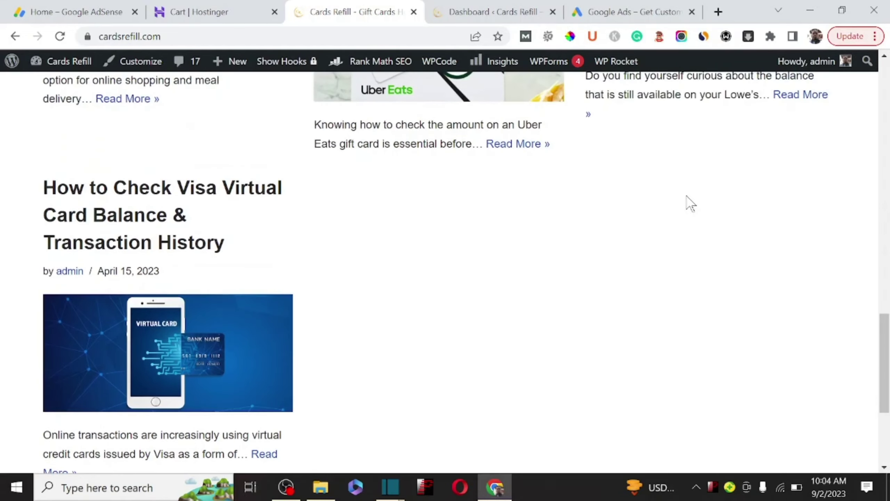
scroll(689, 203, up, 10)
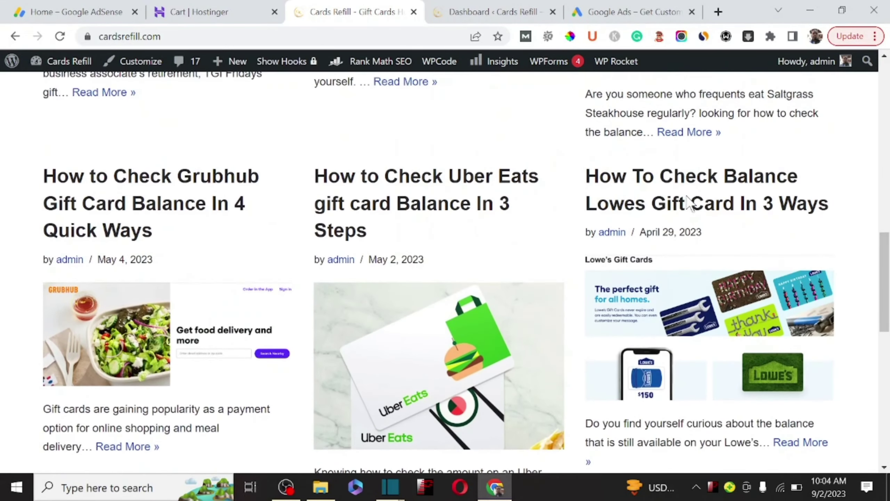
scroll(686, 203, up, 10)
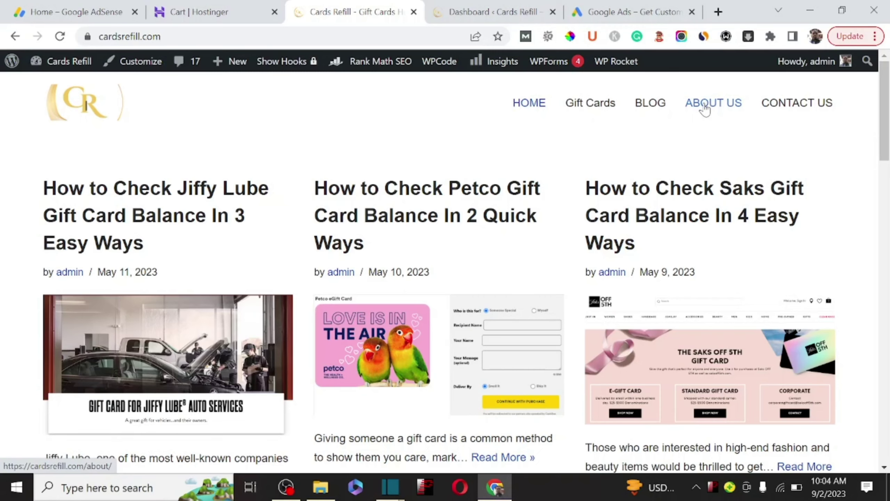
scroll(704, 109, down, 15)
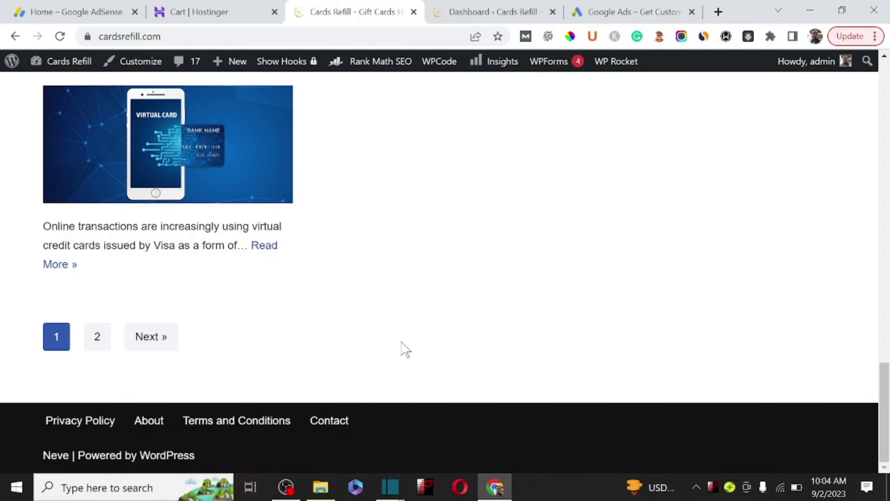
scroll(403, 350, up, 4)
scroll(404, 349, up, 5)
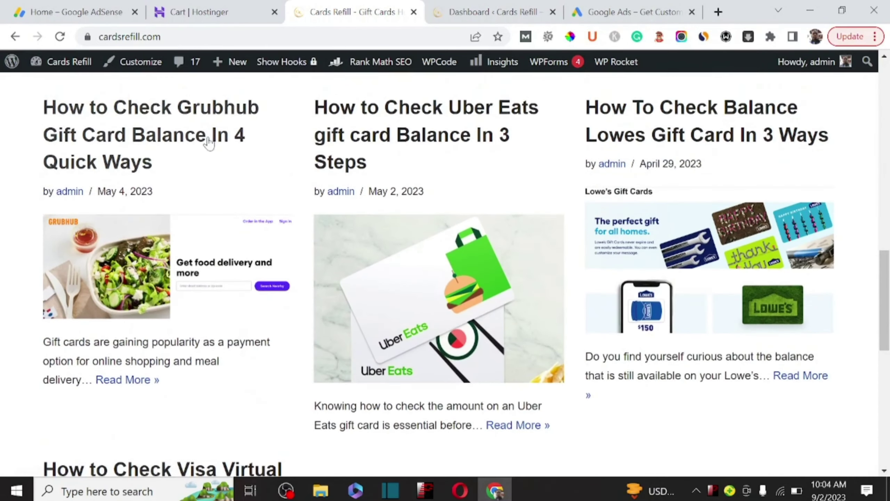
scroll(260, 151, down, 9)
scroll(261, 153, down, 1)
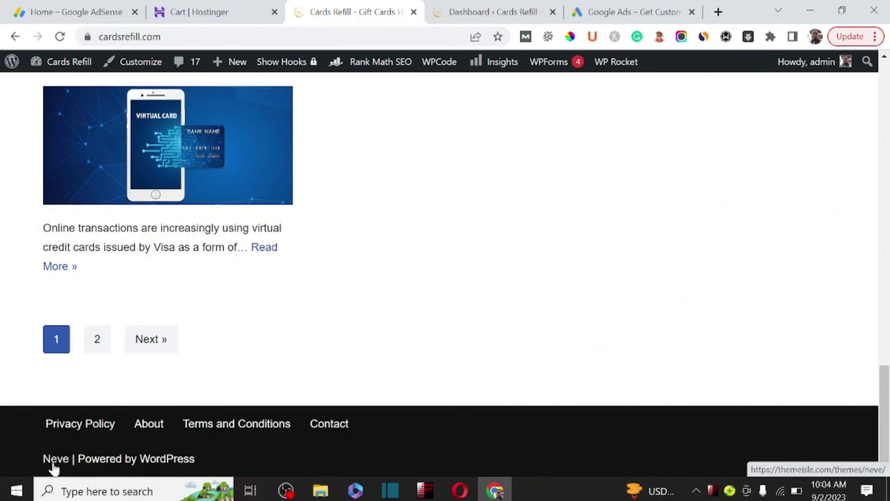
Open the Cards Refill WordPress dashboard and examine the Rank Math analytics for the last 30 days, including the change in impressions.
click(463, 12)
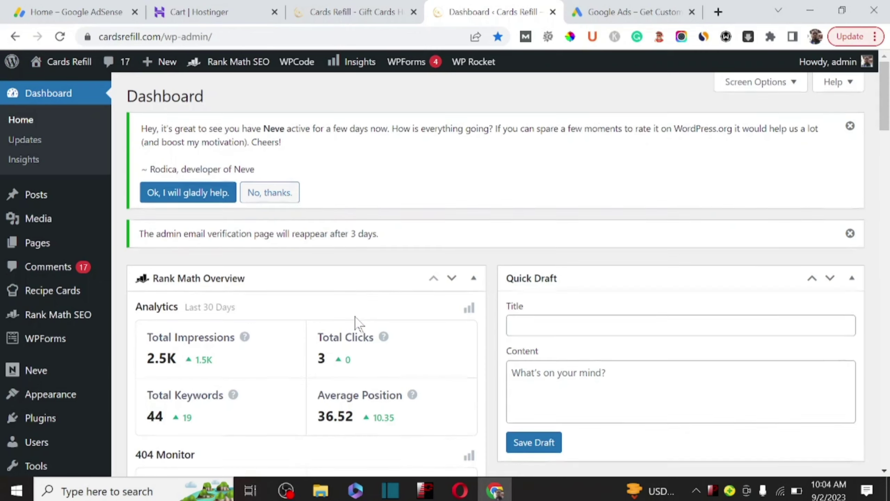
scroll(356, 322, down, 3)
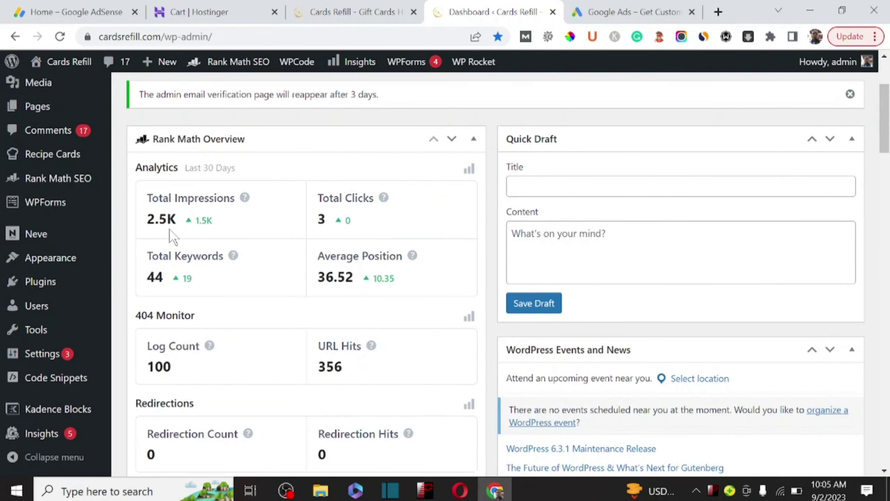
mouse_move(169, 242)
drag(217, 226, 192, 228)
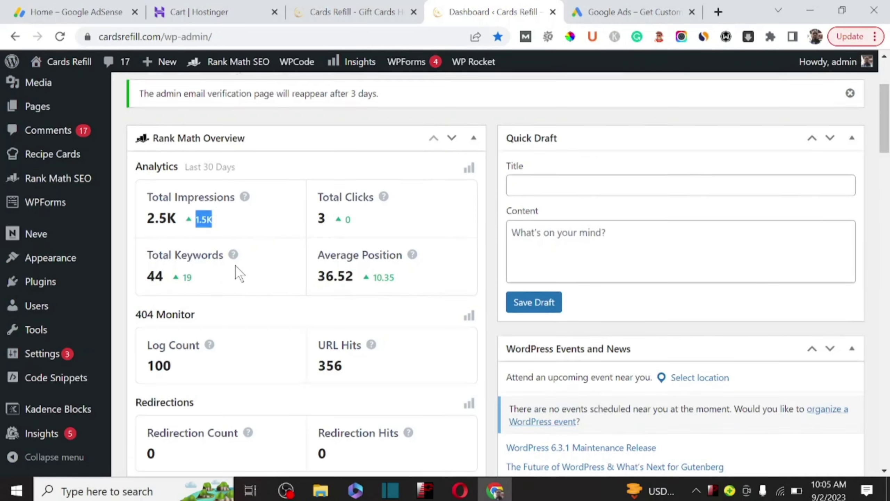
scroll(238, 273, down, 5)
scroll(235, 267, up, 8)
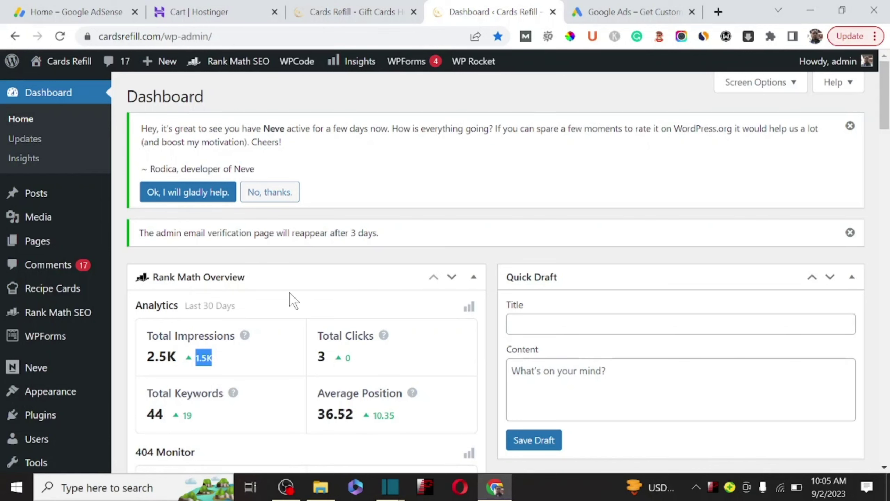
scroll(294, 300, down, 5)
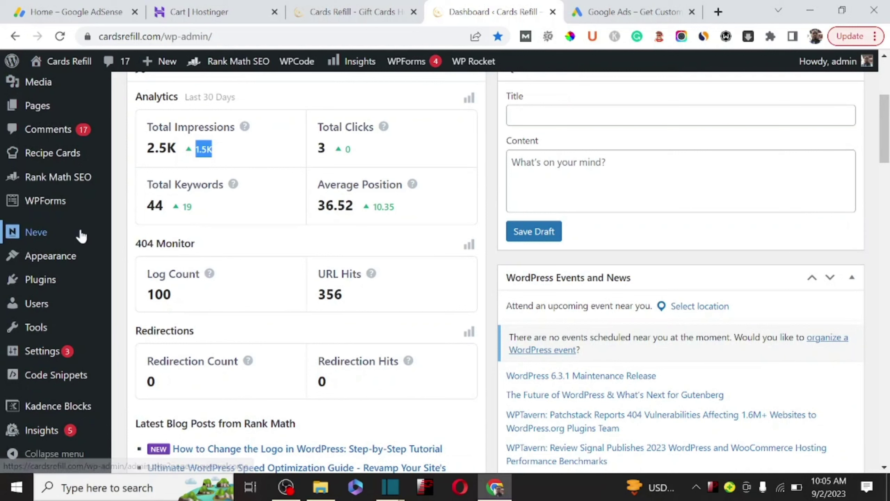
mouse_move(39, 241)
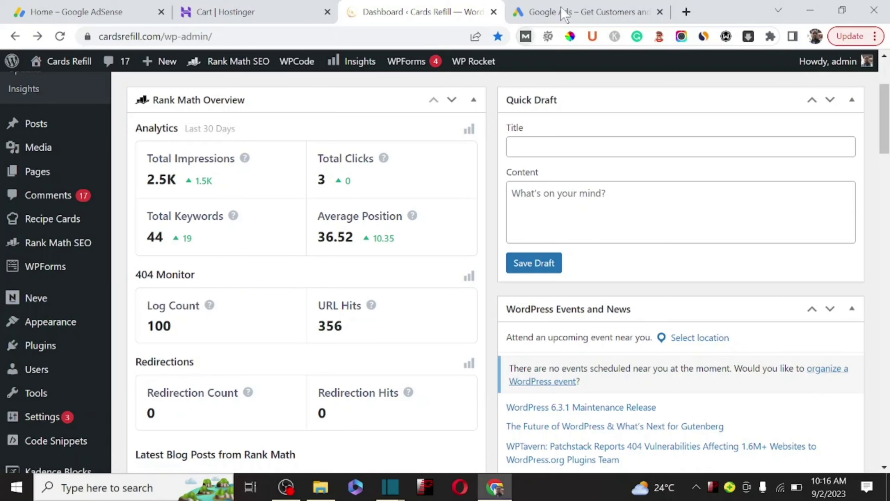
Search Google in a new tab for "gift card exchange kiosk near me".
click(695, 11)
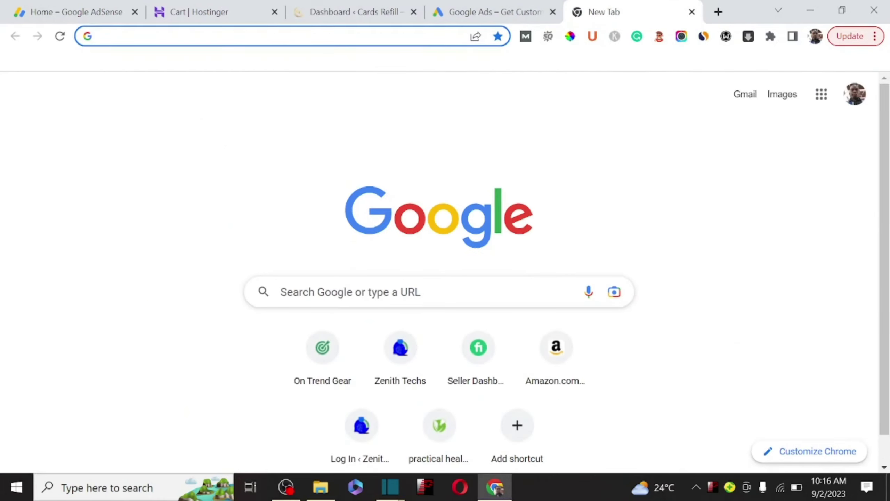
click(434, 36)
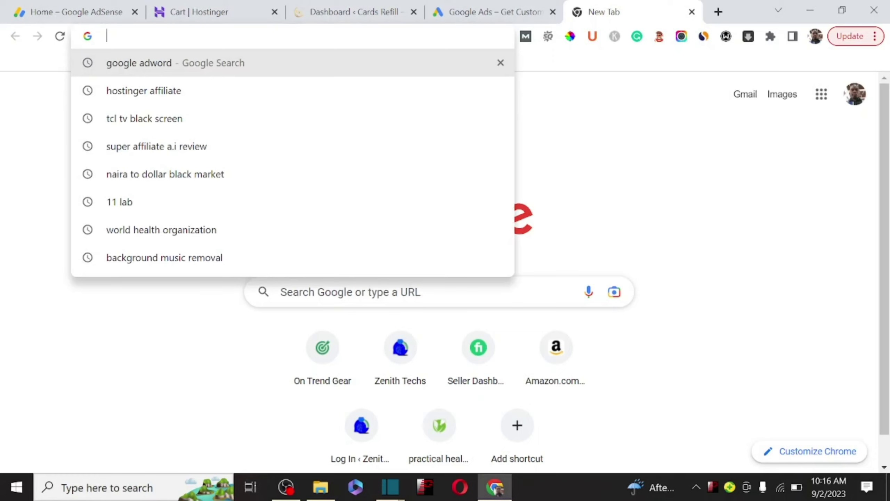
text(gif)
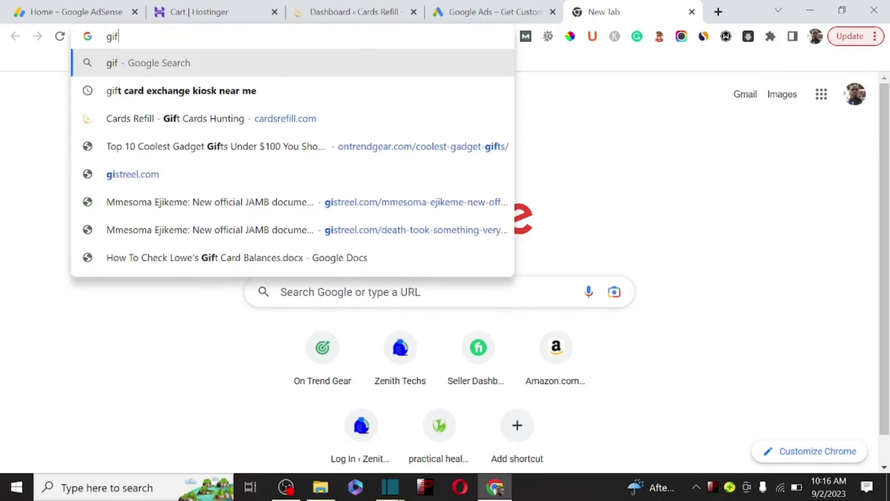
text(t ca)
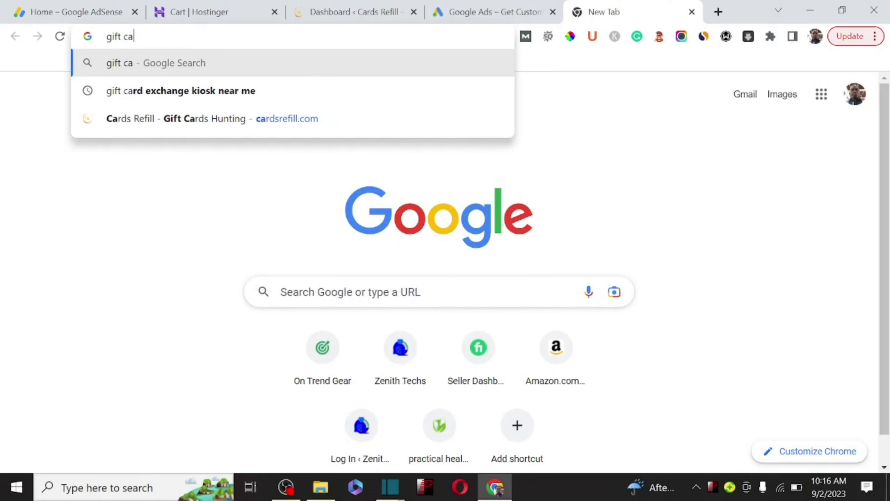
text(td)
key(BackSpace)
key(BackSpace)
text(rd)
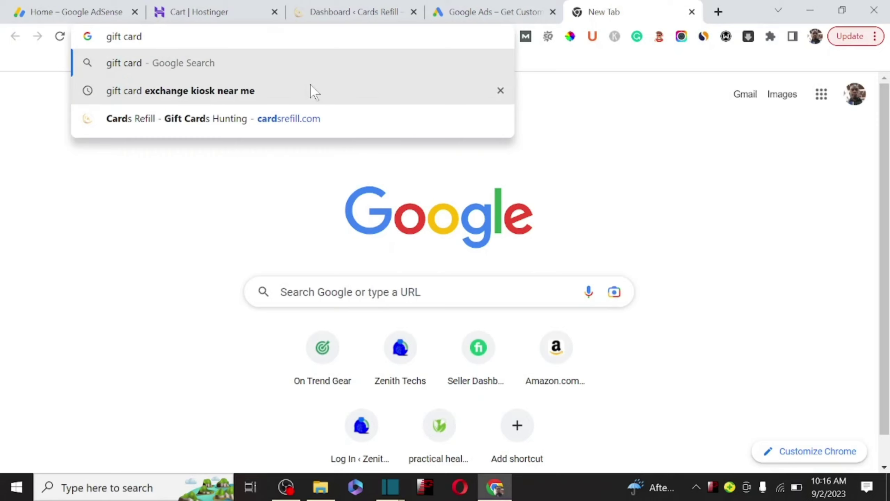
click(310, 84)
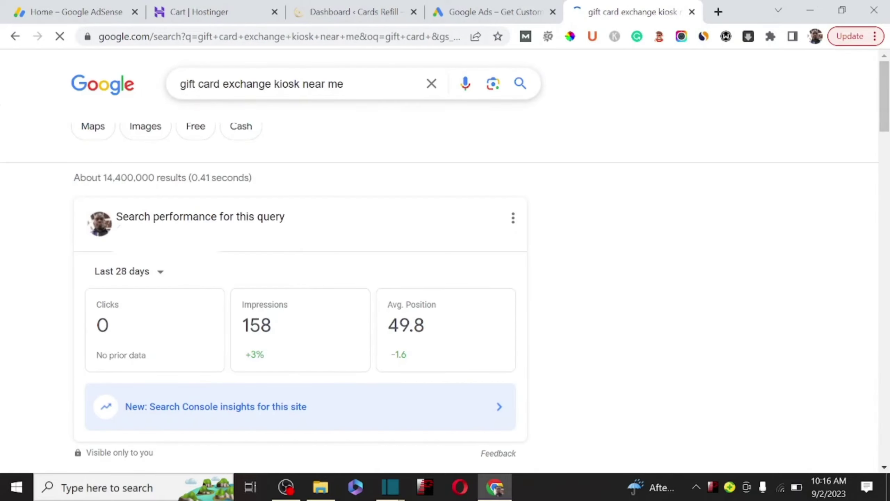
Dismiss Google's location request and look over the search results for the gift card kiosk query.
scroll(337, 94, down, 12)
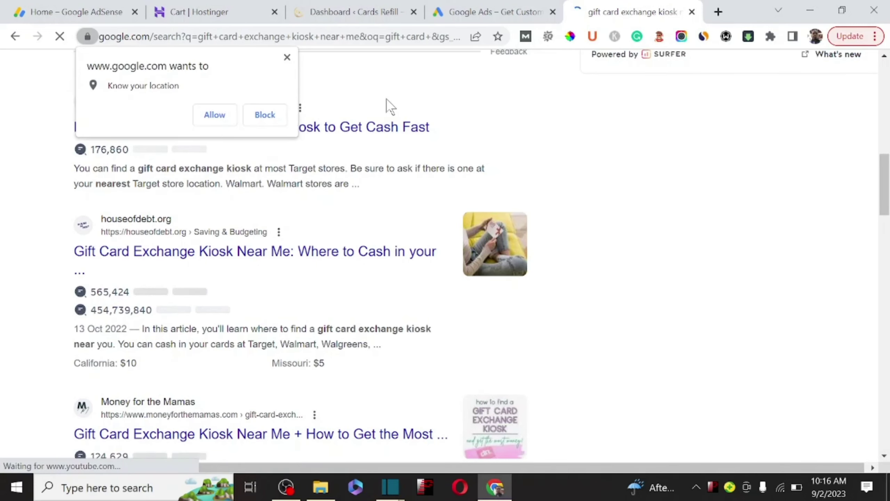
click(287, 57)
scroll(343, 94, up, 8)
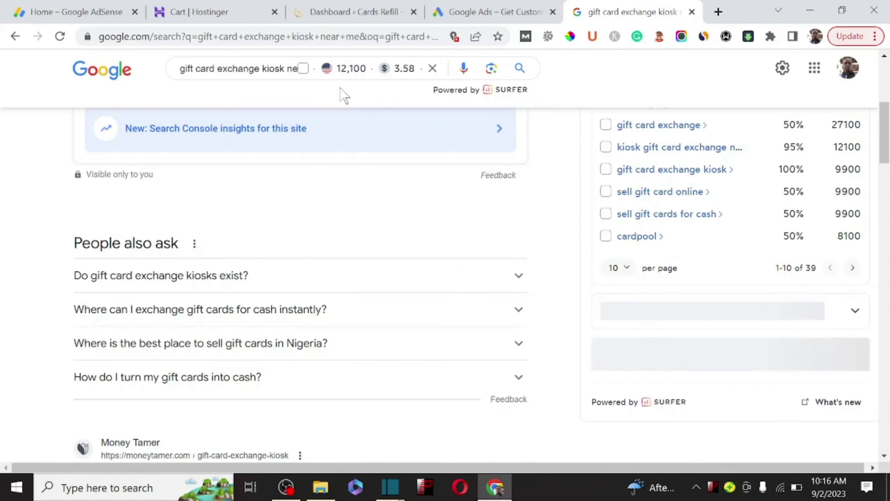
scroll(344, 94, up, 3)
scroll(217, 127, down, 10)
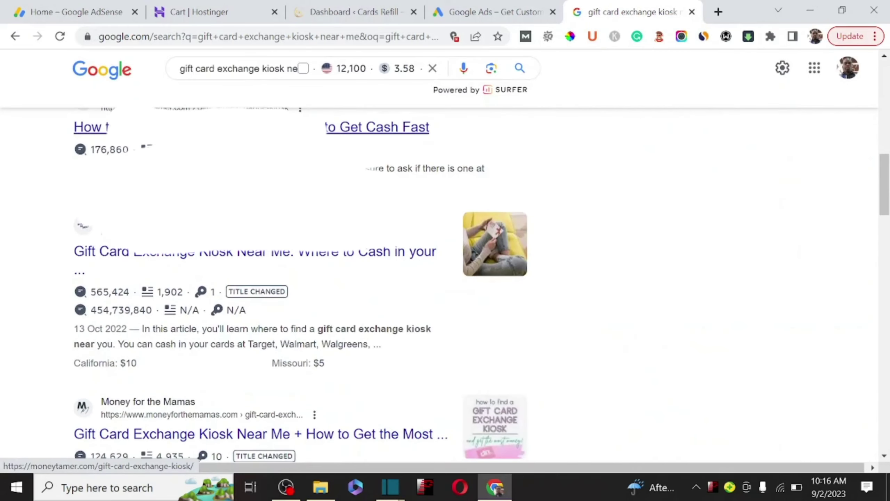
scroll(434, 221, up, 3)
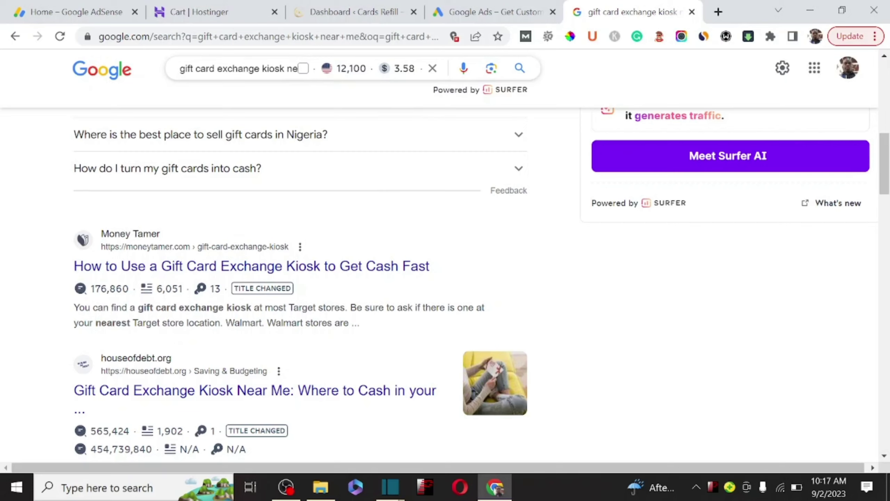
Examine the kiosk query's US search volume and cost per click, and the related Keyword Surfer ideas.
drag(180, 68, 299, 69)
mouse_move(336, 72)
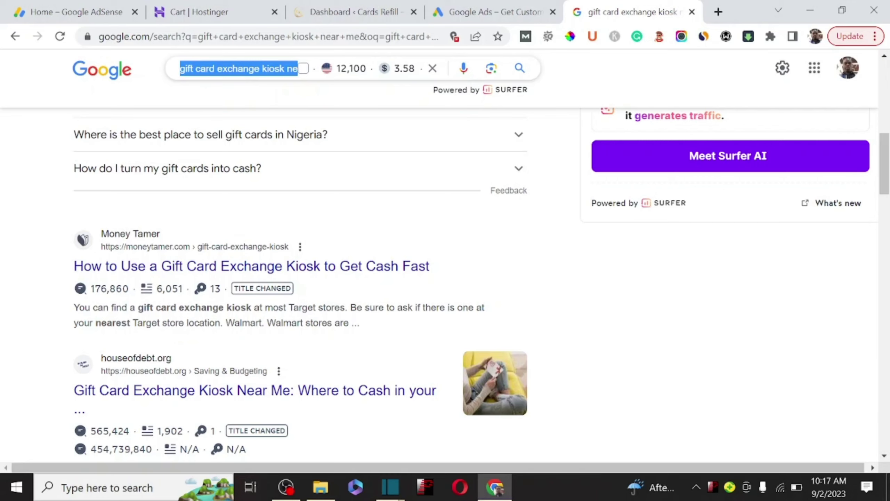
mouse_move(398, 69)
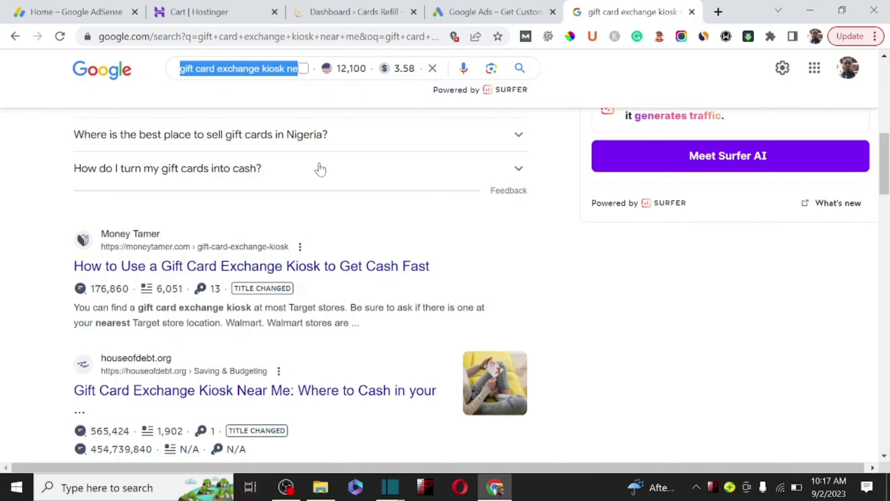
scroll(319, 169, up, 10)
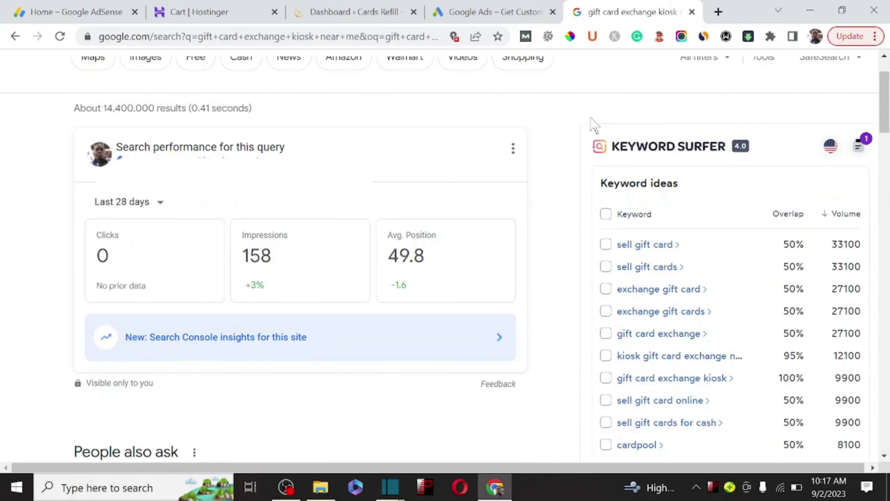
scroll(595, 125, down, 10)
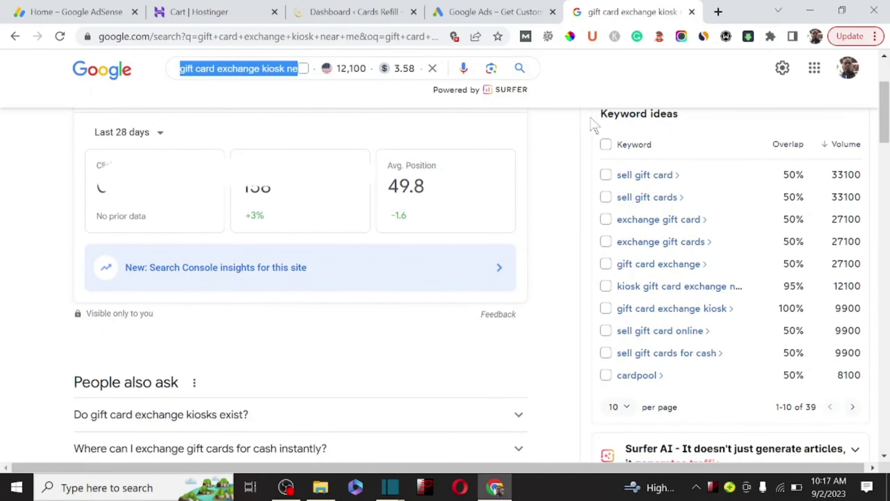
scroll(595, 124, down, 7)
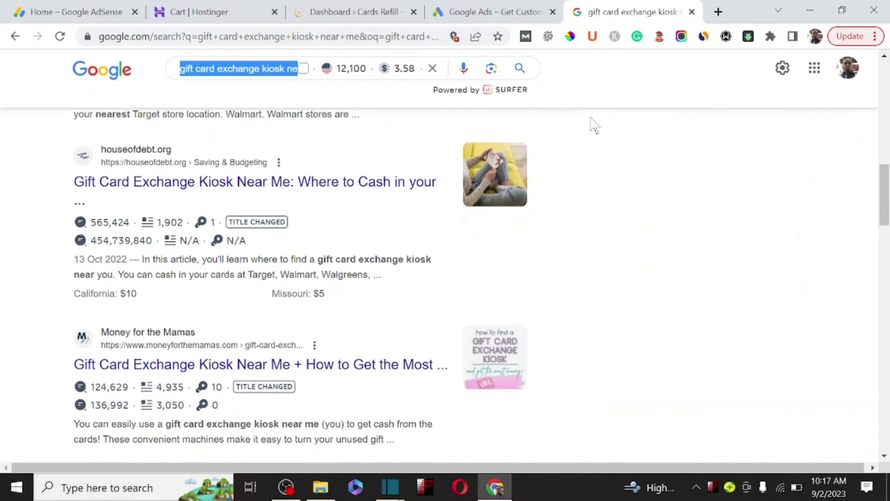
Open the Money Tamer article on using a gift card exchange kiosk and skim its content and ad placements.
scroll(594, 125, up, 4)
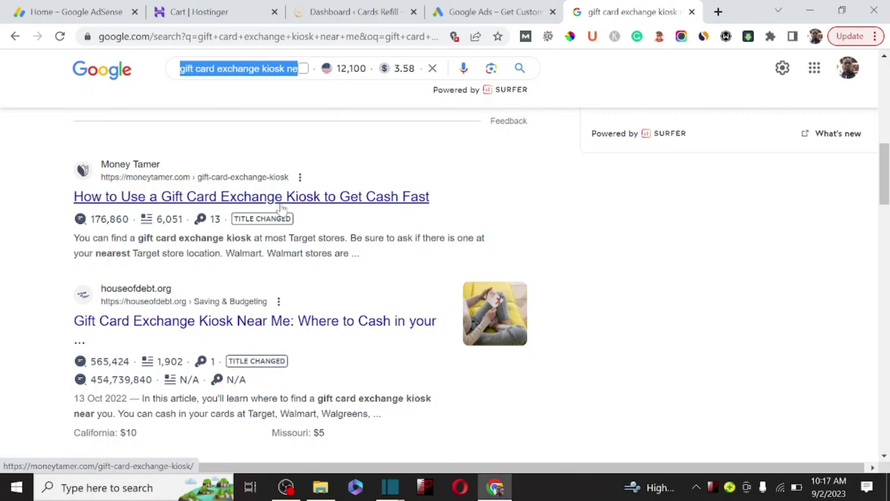
click(147, 206)
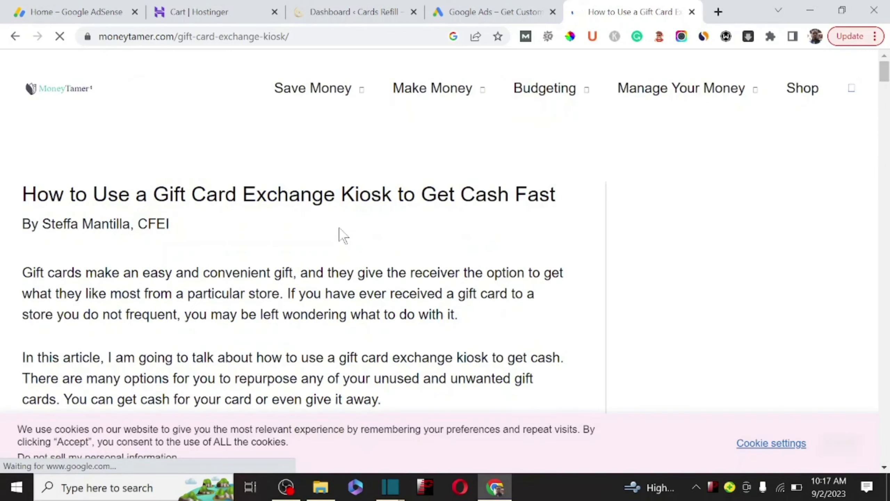
mouse_move(445, 115)
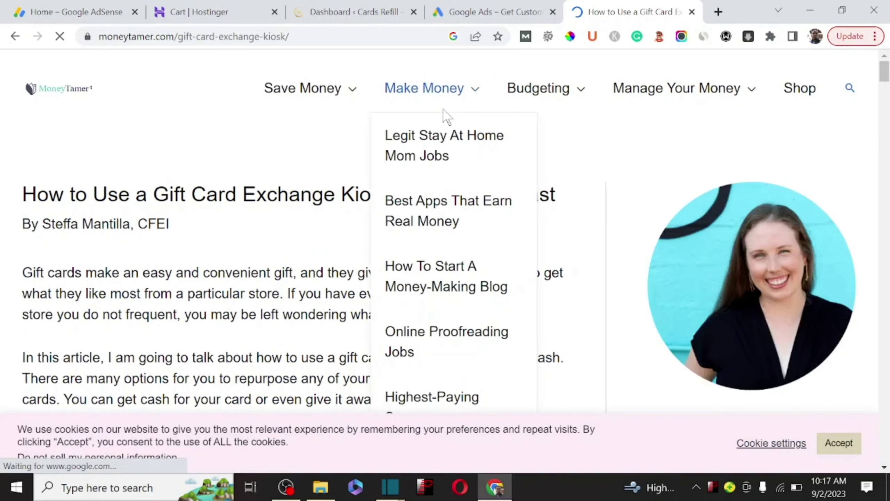
scroll(492, 207, down, 10)
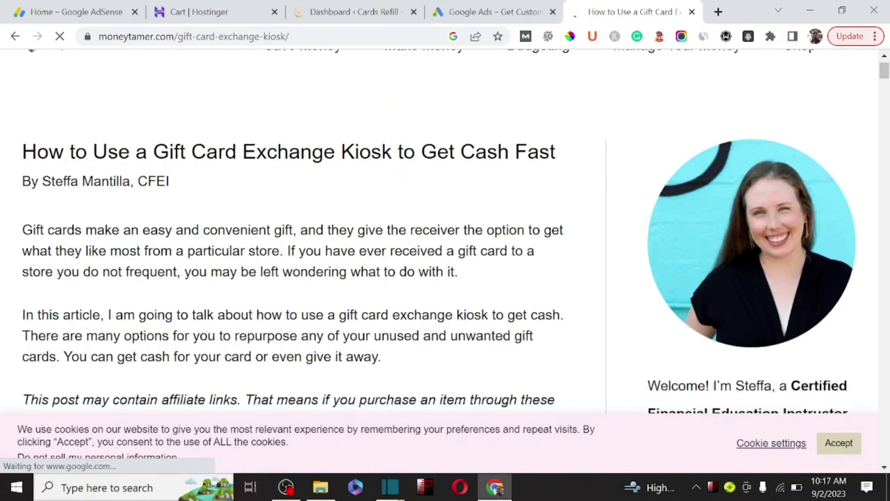
scroll(492, 208, down, 15)
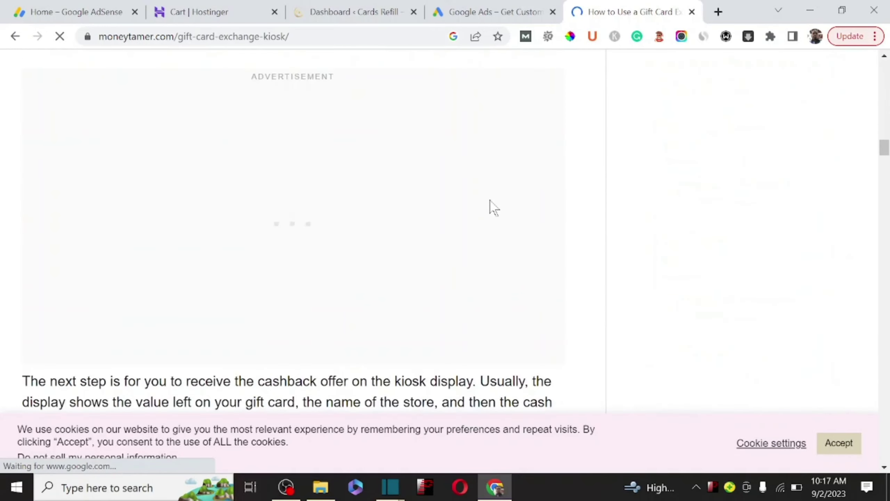
scroll(490, 207, up, 15)
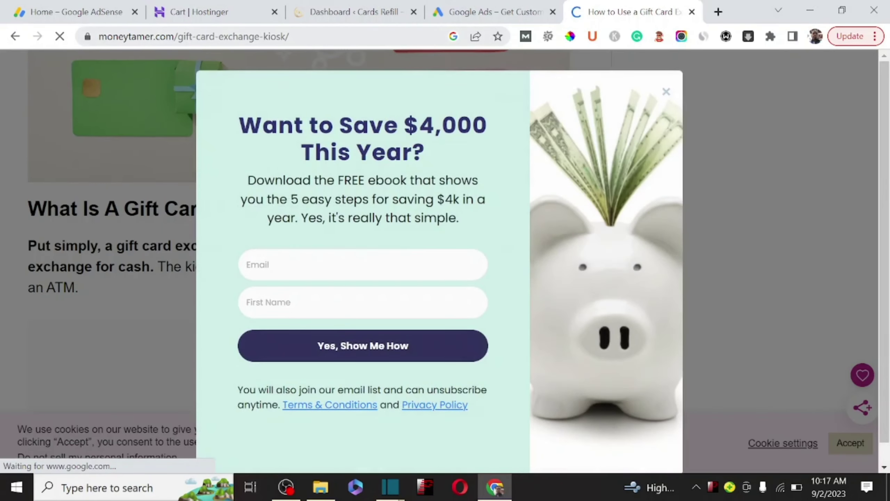
drag(209, 36, 62, 40)
key(ctrl+c)
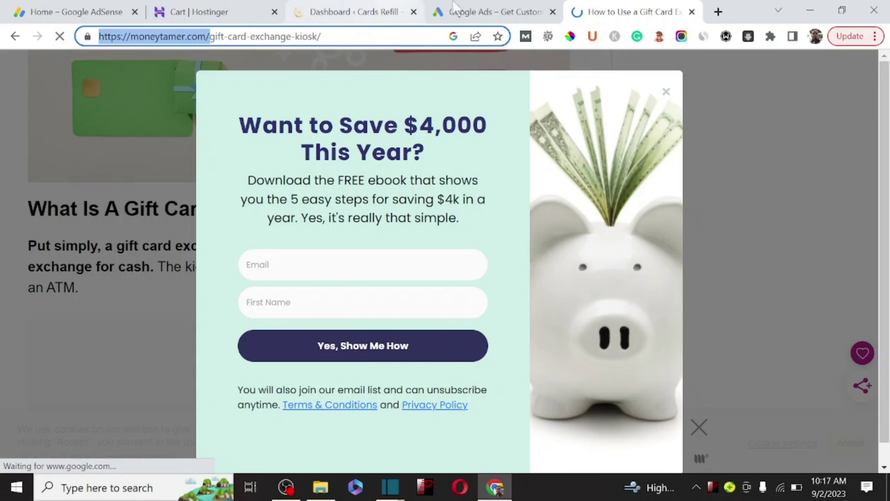
click(470, 11)
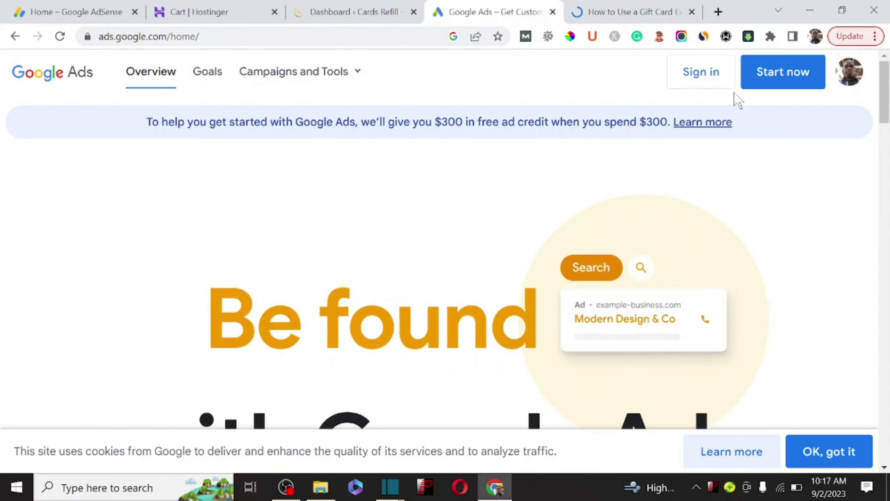
click(707, 75)
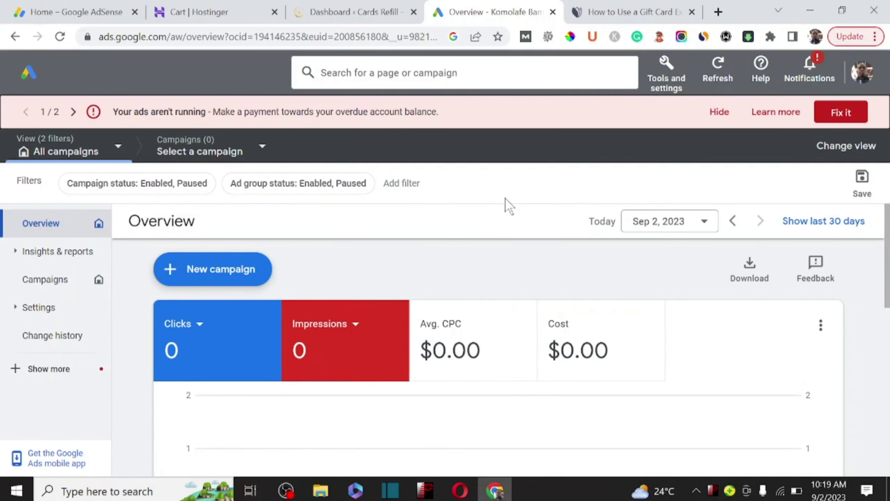
Look over the Google Ads account overview and open Keyword Planner.
scroll(532, 381, down, 8)
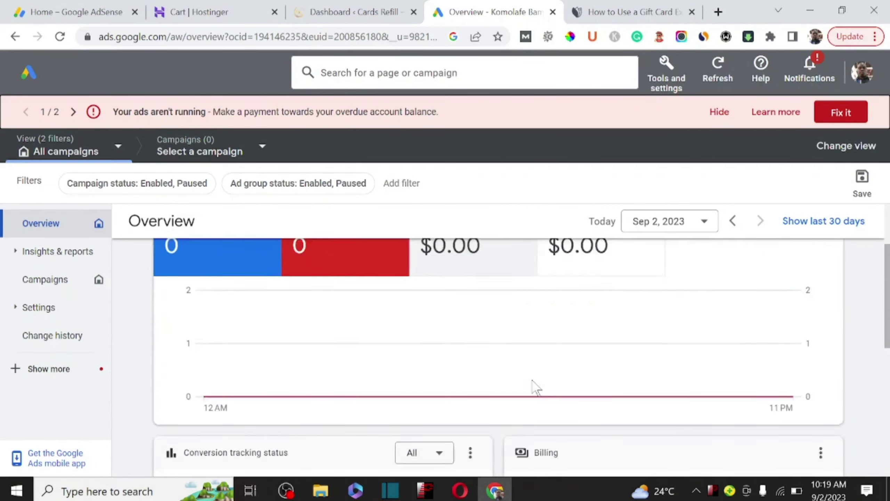
scroll(533, 381, up, 8)
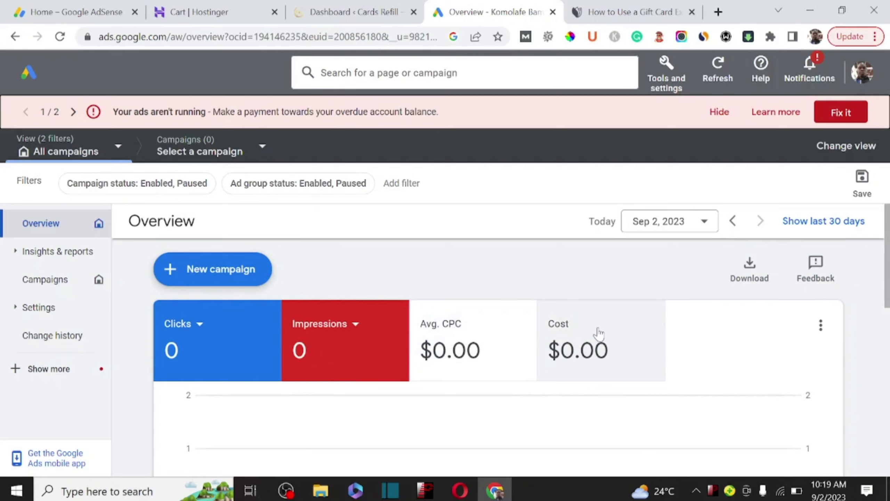
click(665, 79)
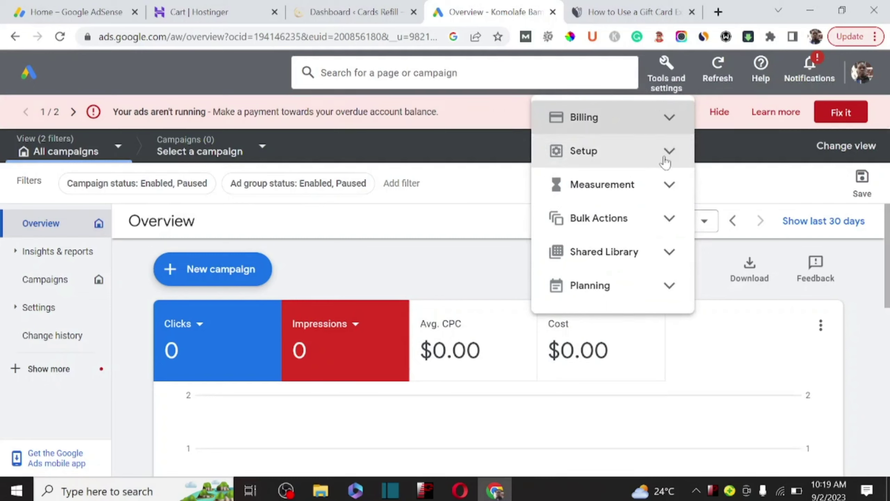
click(666, 288)
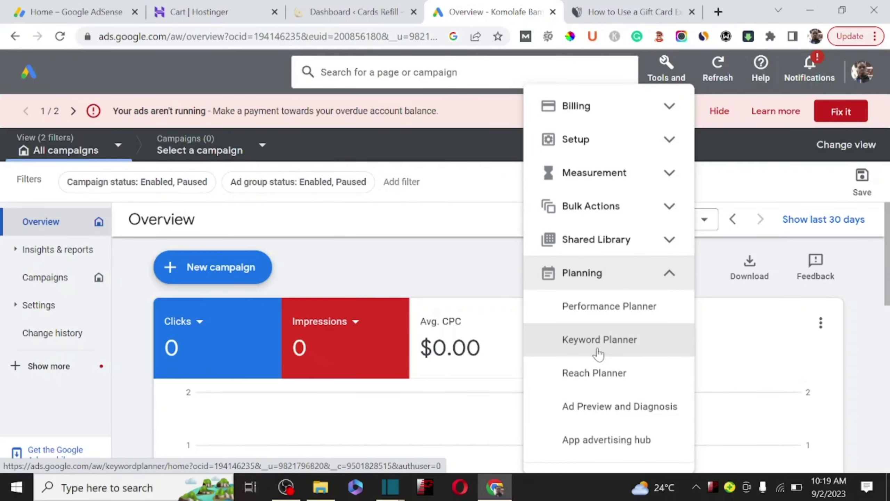
click(599, 353)
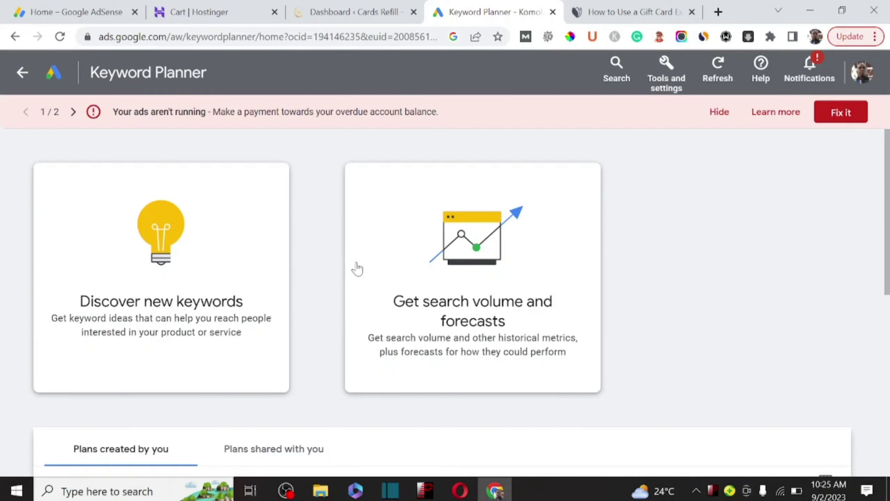
click(182, 279)
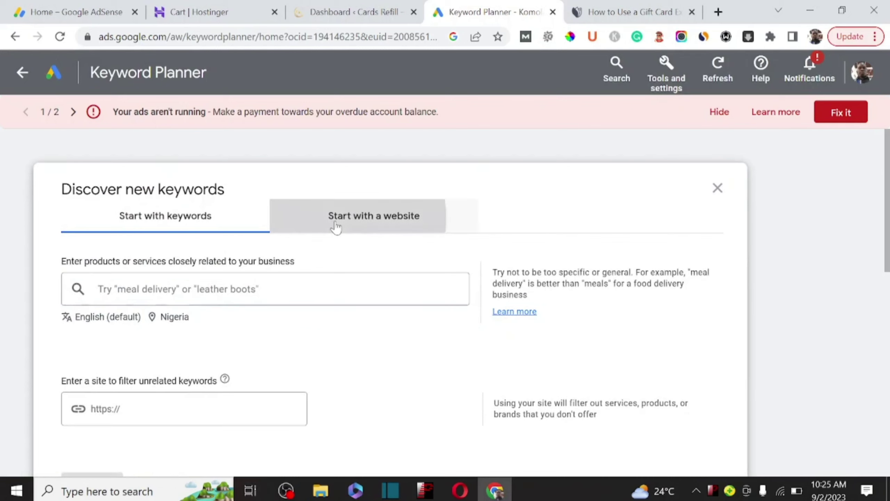
click(336, 227)
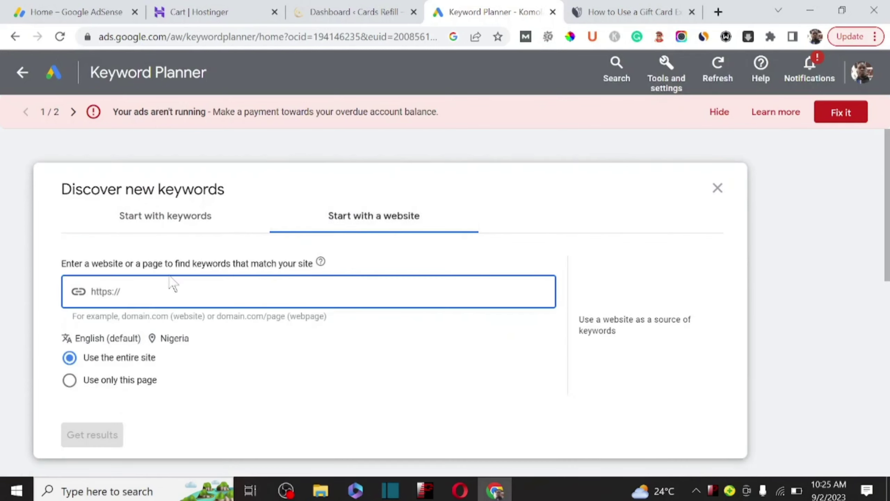
key(ctrl+v)
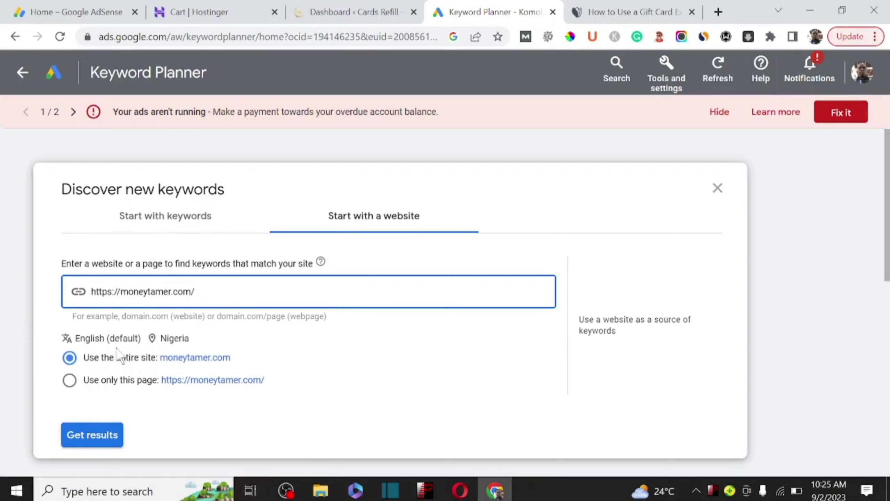
Remove Nigeria from the targeted locations and get keyword ideas for the entire site across all locations.
click(174, 339)
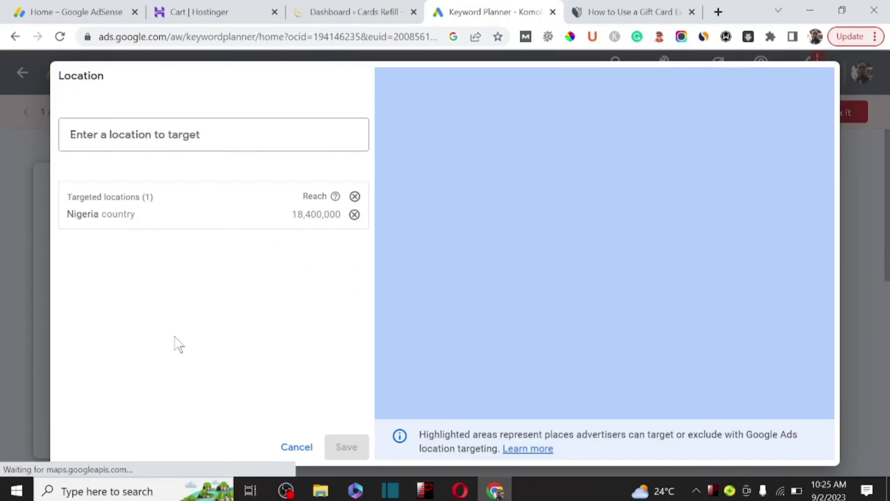
click(355, 215)
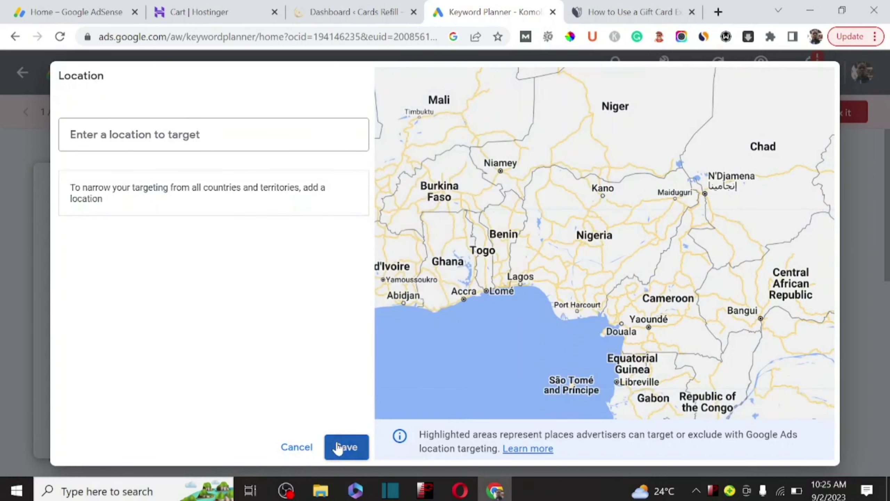
click(345, 447)
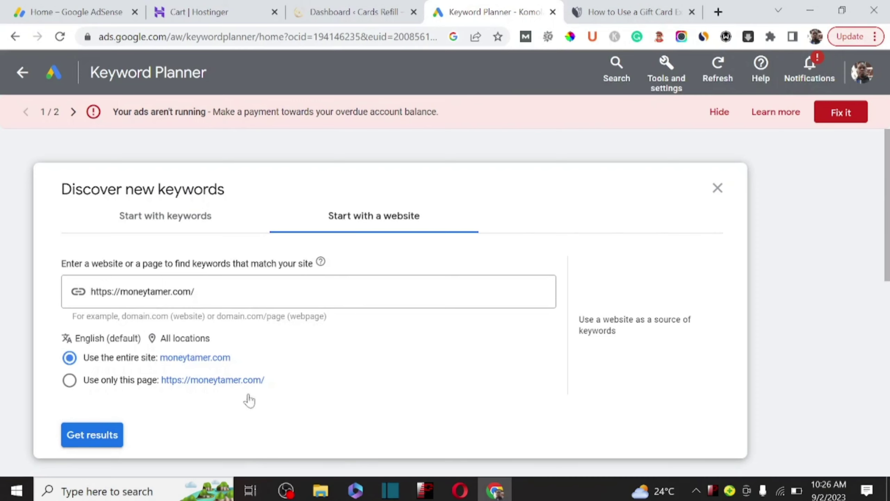
click(109, 435)
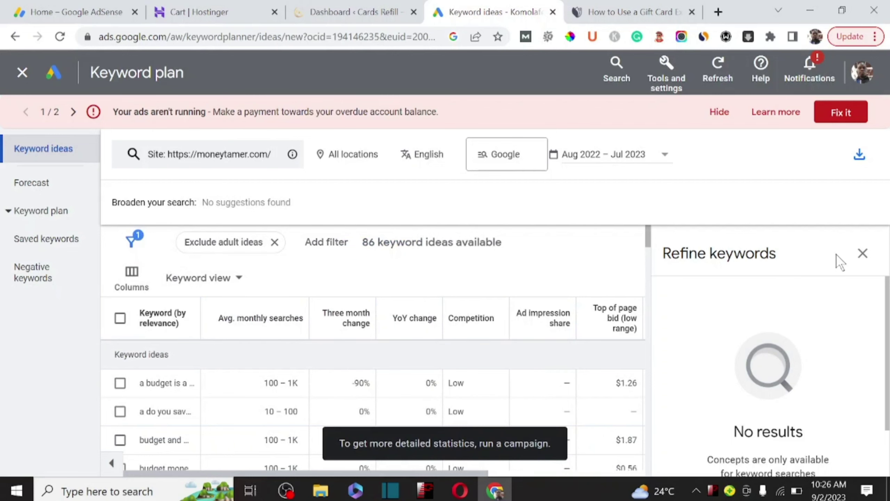
Close the keyword refinement pane and examine the keyword ideas' monthly searches, competition and top-of-page bids.
click(863, 253)
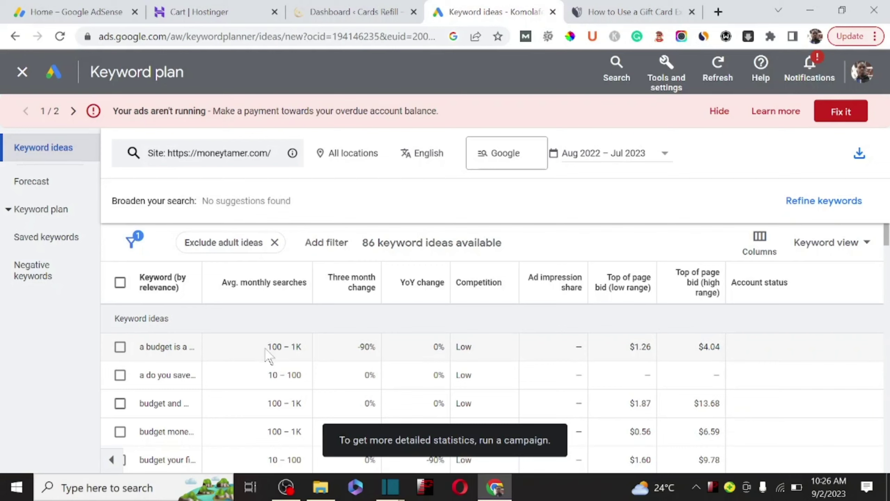
double_click(282, 347)
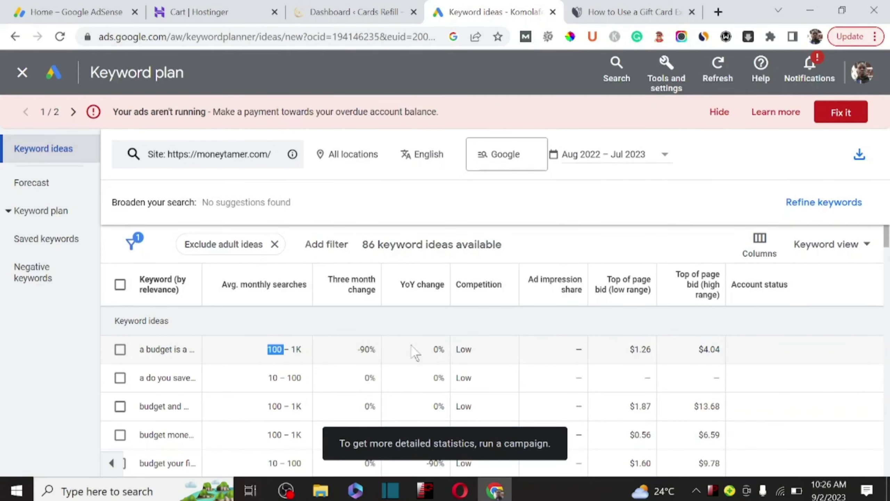
scroll(481, 354, down, 8)
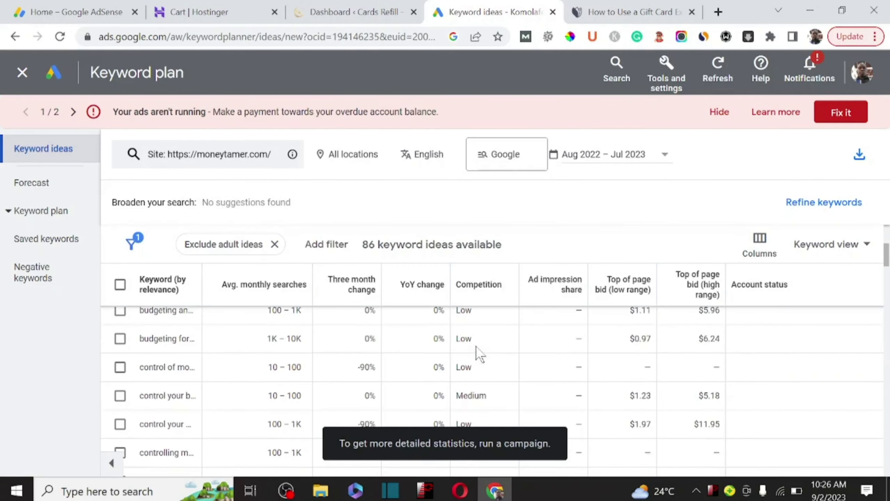
scroll(480, 354, down, 5)
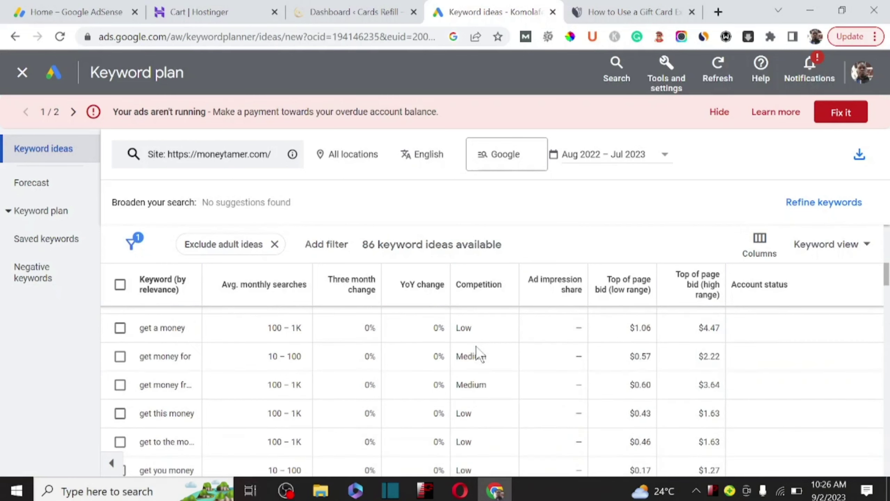
scroll(480, 354, down, 3)
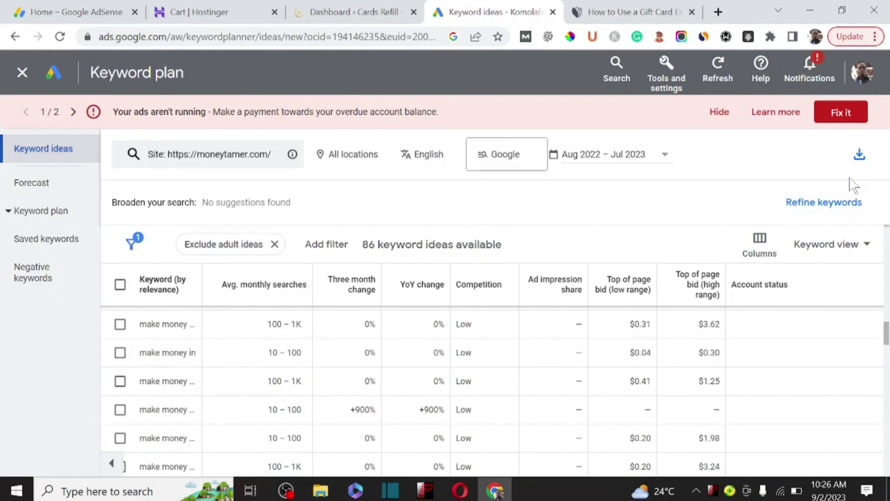
Download the keyword ideas as a .csv file and open it in Excel.
click(860, 163)
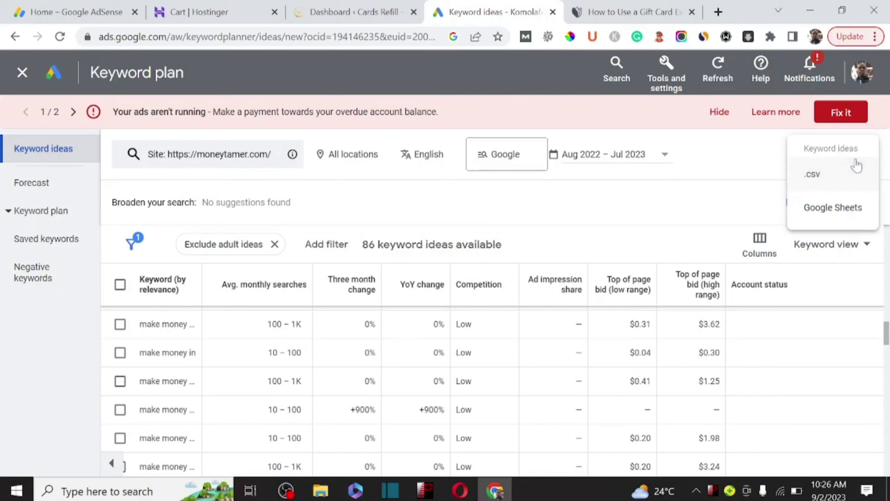
click(812, 175)
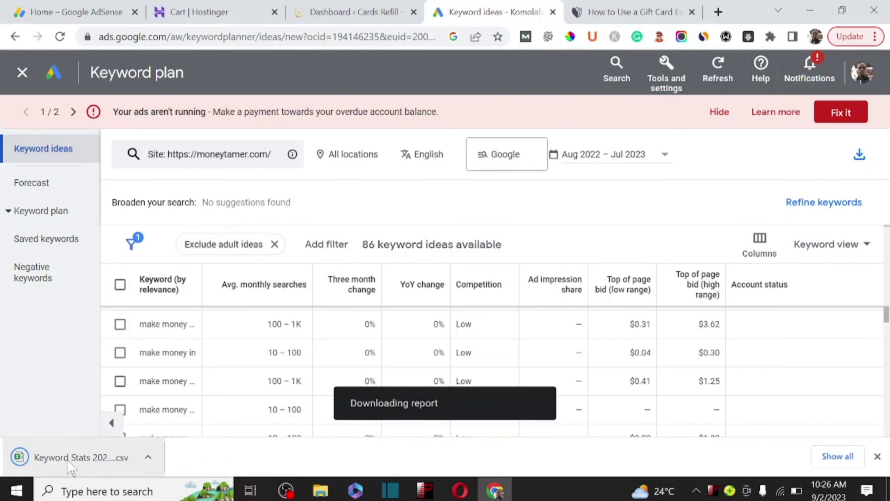
click(66, 459)
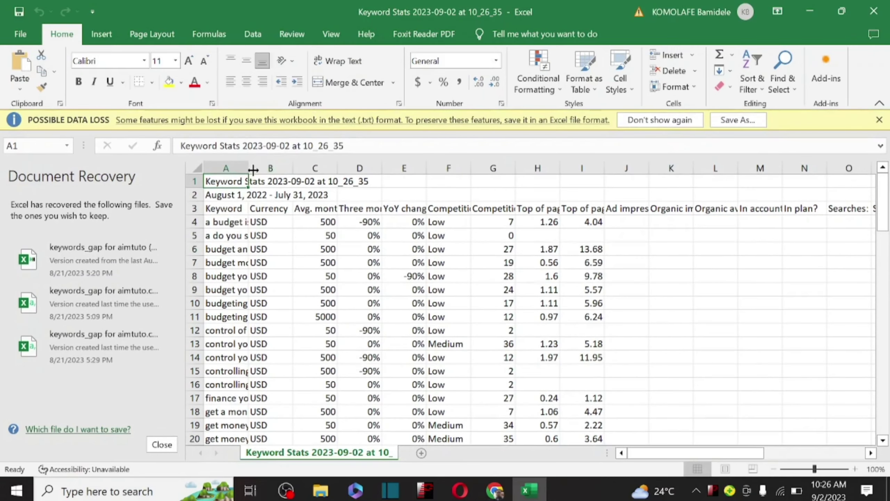
Widen column A to fit the full keywords, dismiss the Office license notice and skim the exported list.
drag(252, 172, 445, 195)
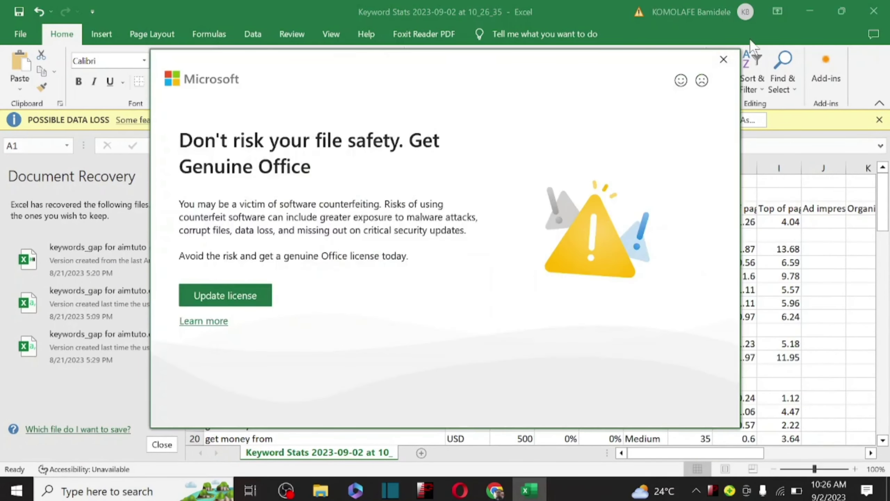
click(721, 66)
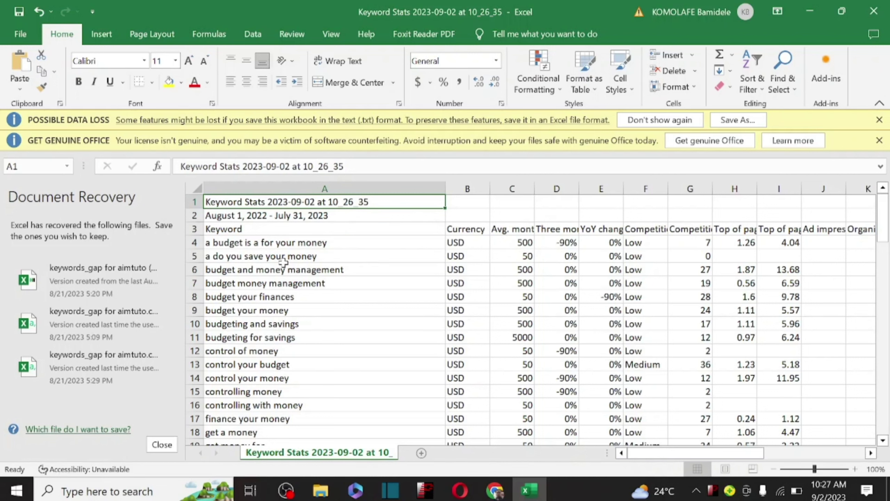
scroll(332, 273, down, 10)
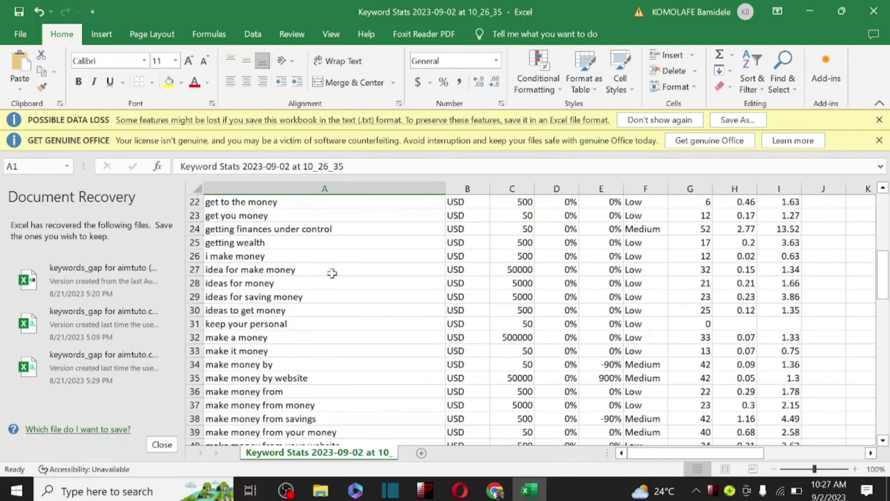
scroll(332, 273, down, 18)
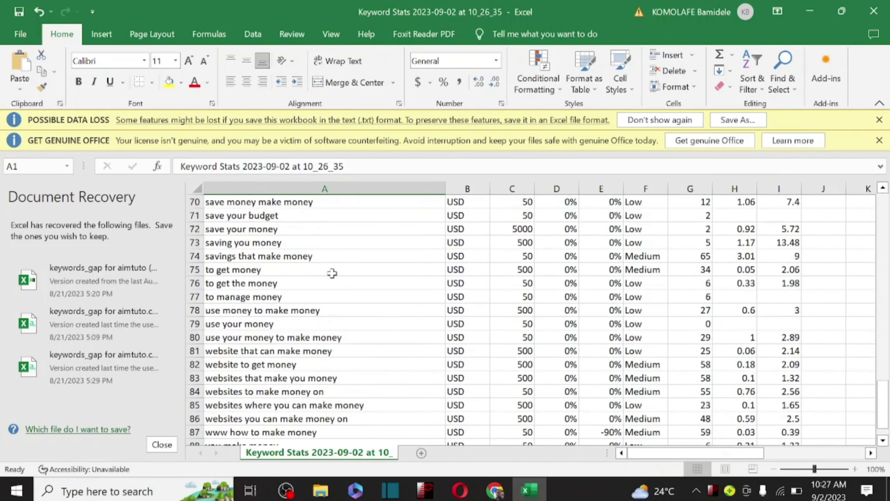
scroll(332, 273, up, 13)
scroll(332, 273, up, 7)
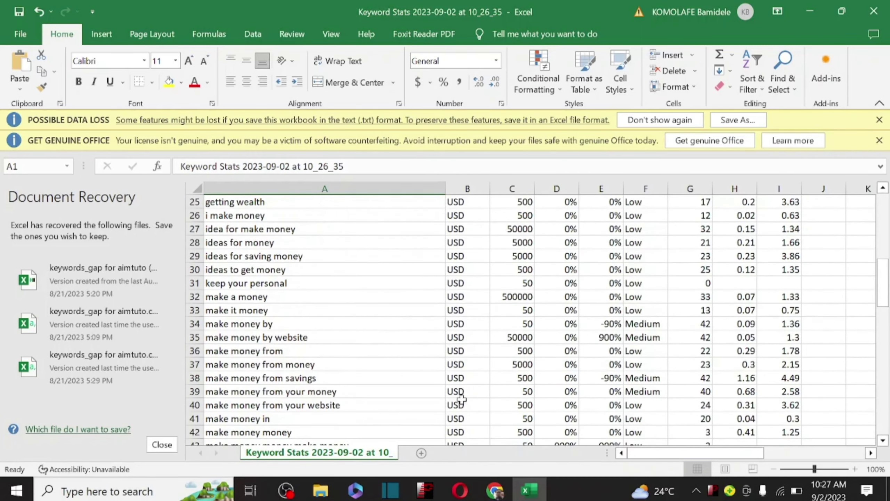
Compare the Keyword Planner page with the exported sheet and read through the lower and middle keyword rows.
mouse_move(495, 490)
click(496, 407)
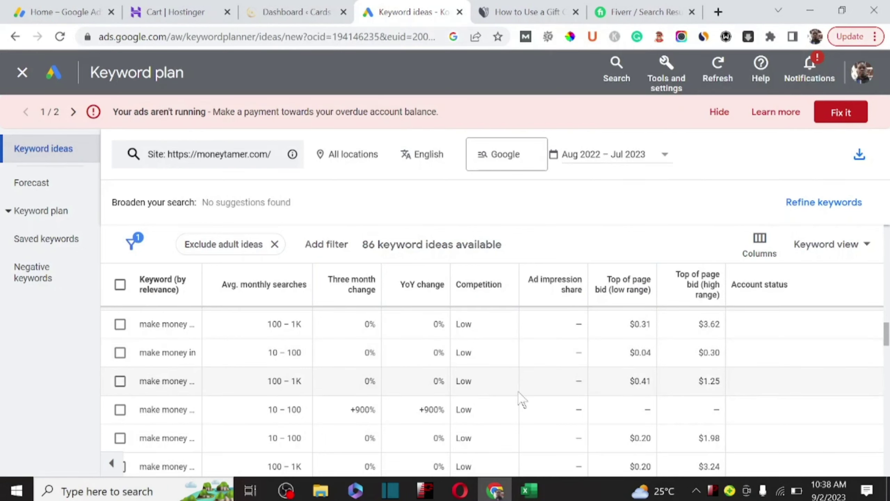
click(533, 490)
scroll(344, 298, up, 2)
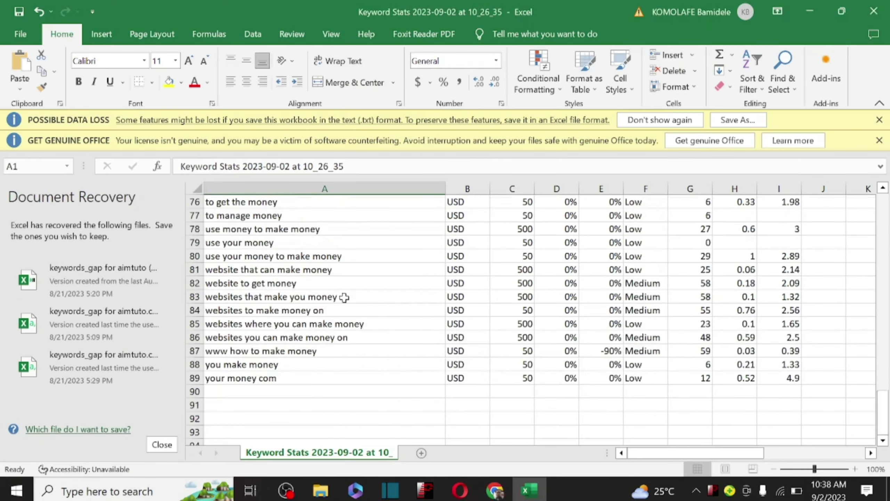
scroll(344, 297, down, 3)
scroll(344, 298, up, 1)
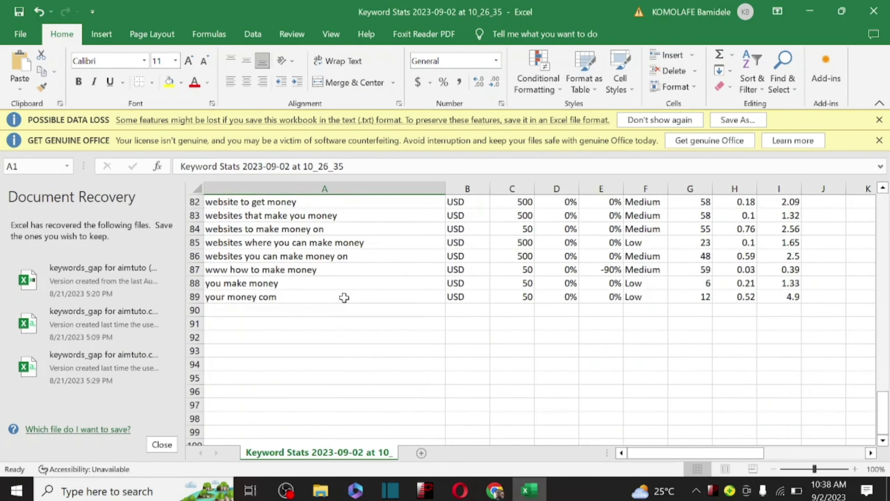
scroll(344, 297, up, 12)
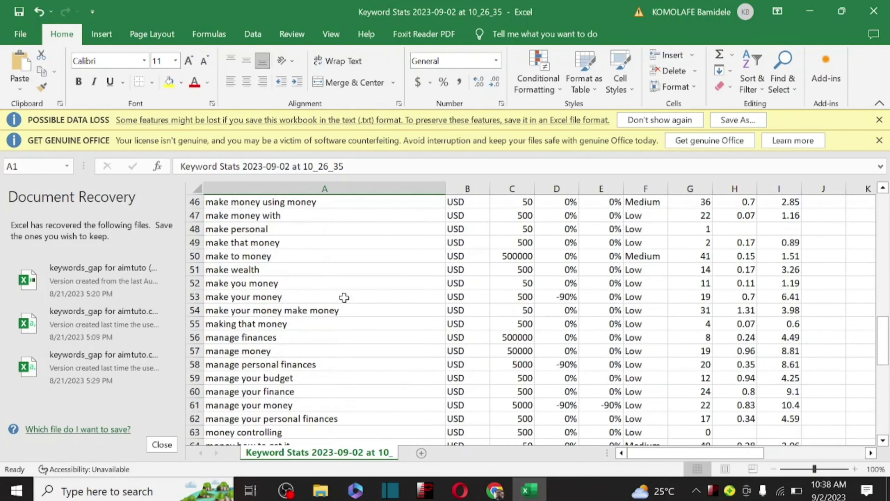
scroll(344, 297, up, 5)
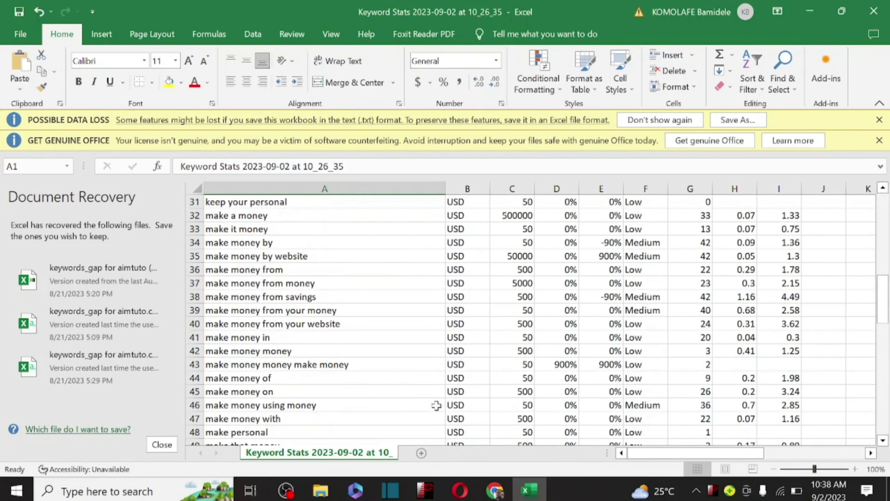
Switch back to Chrome and show the Fiverr search results for writing gigs.
mouse_move(494, 491)
click(494, 395)
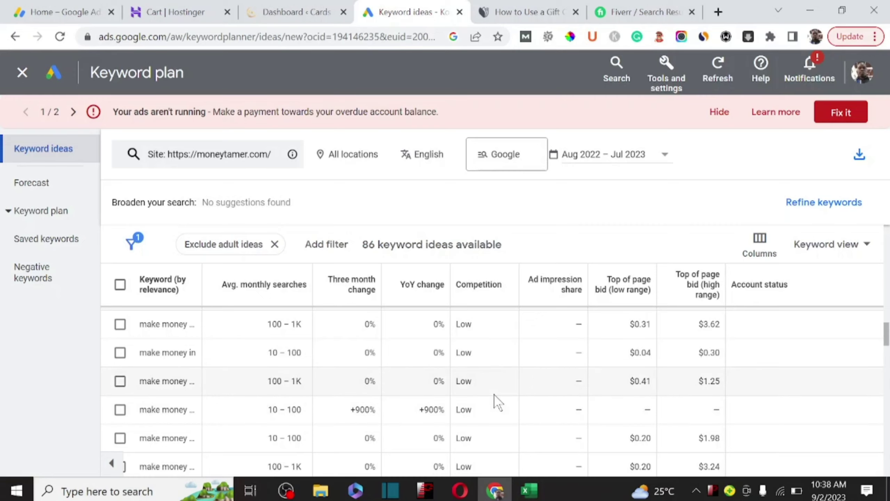
click(662, 11)
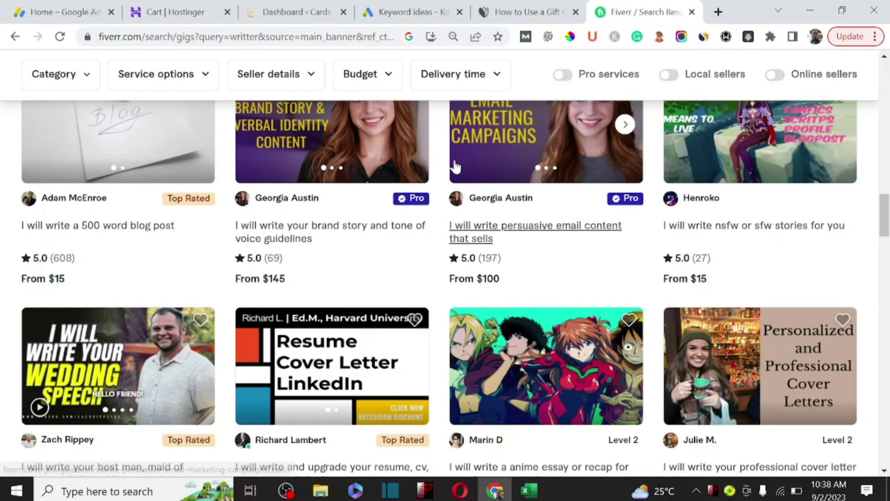
Browse the writer gigs from the start of the results down to the 500 word blog post offer.
scroll(455, 165, up, 10)
scroll(456, 164, up, 15)
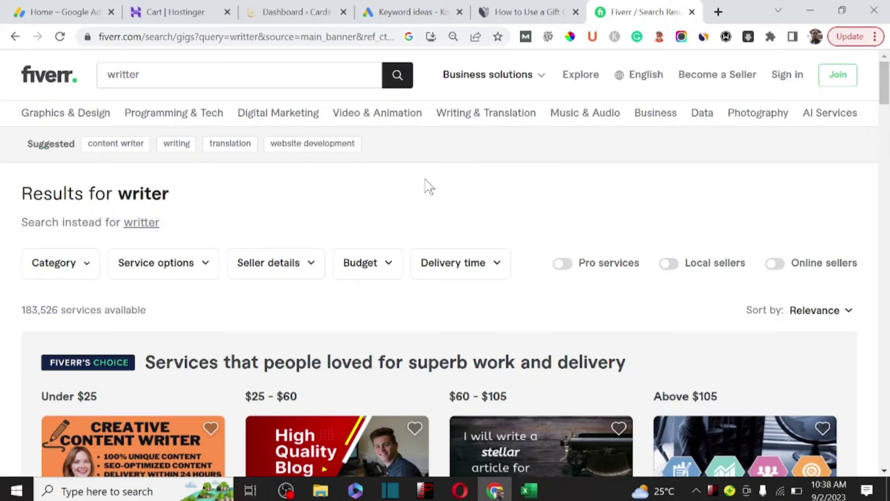
scroll(429, 186, down, 4)
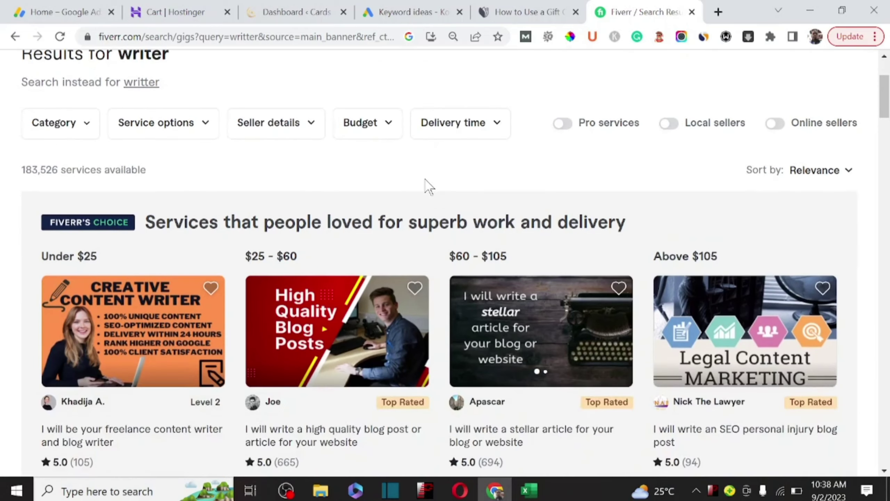
scroll(428, 186, down, 12)
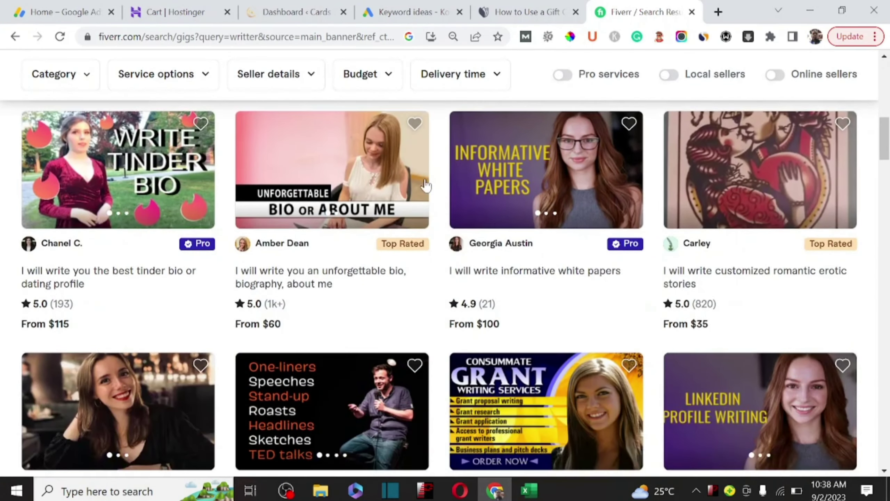
scroll(426, 185, down, 11)
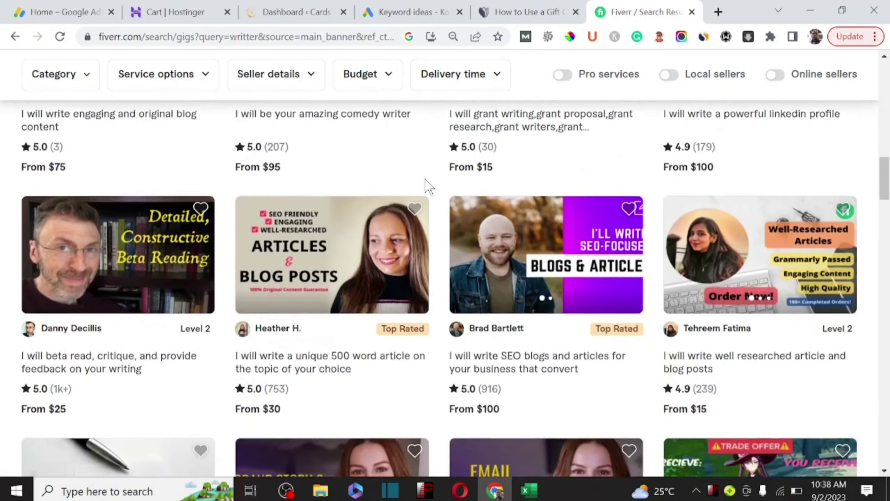
scroll(425, 186, down, 12)
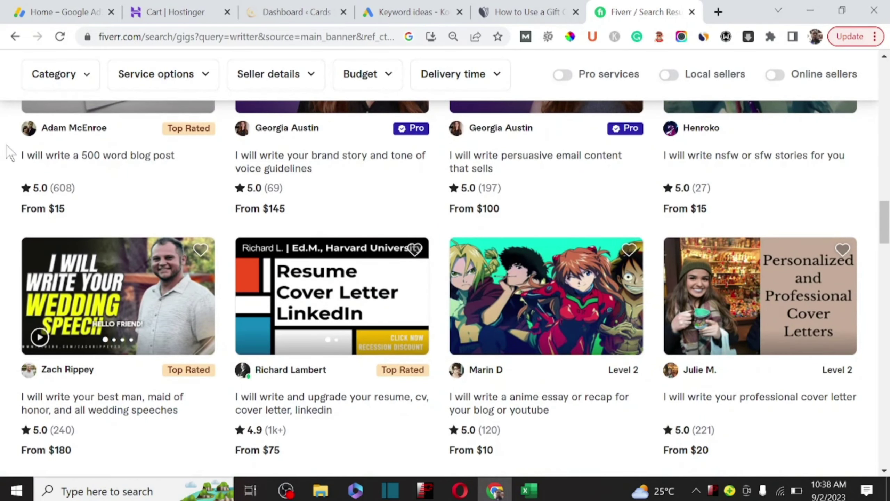
Examine the 500 word blog post gig, highlighting its title and starting price.
drag(22, 155, 174, 155)
click(84, 211)
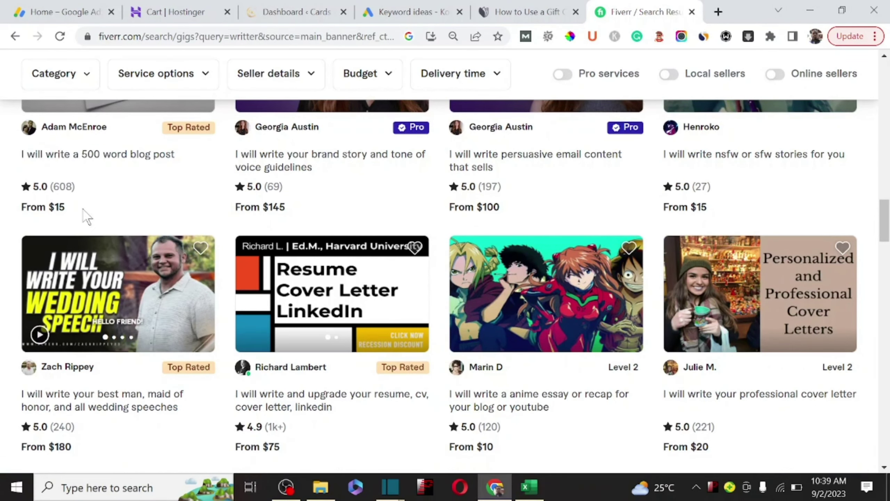
drag(65, 207, 49, 207)
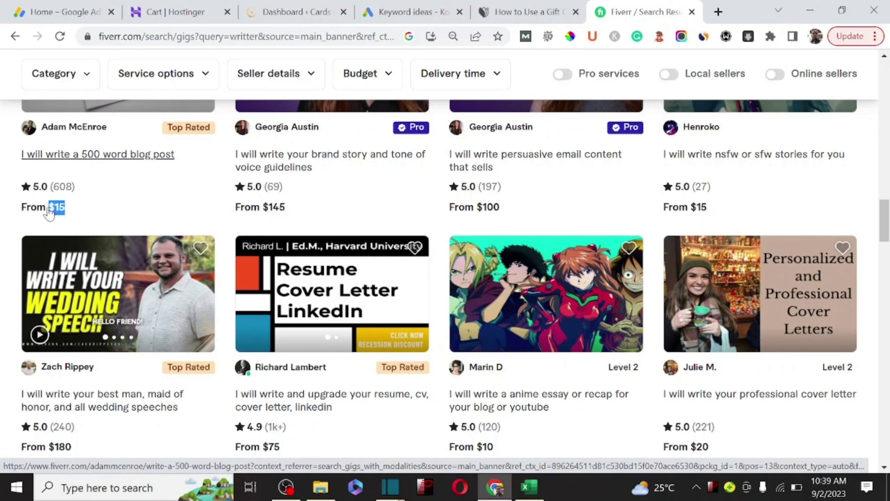
click(91, 210)
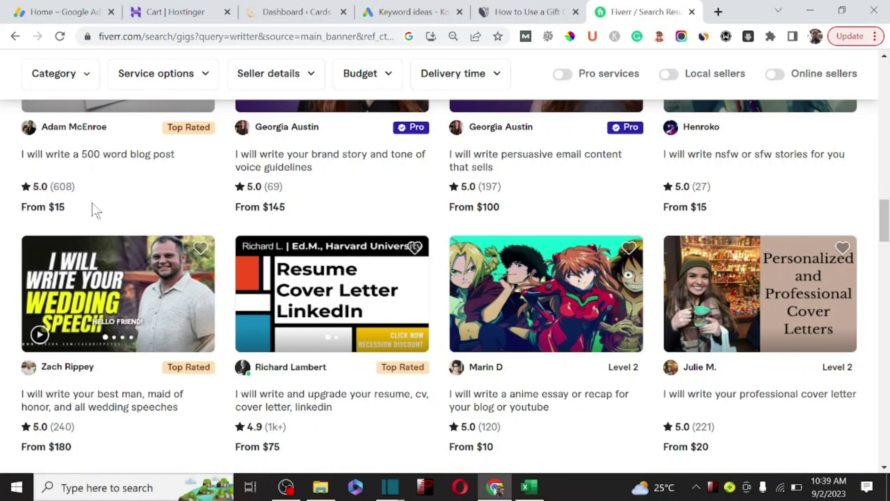
scroll(93, 210, up, 1)
scroll(96, 210, up, 3)
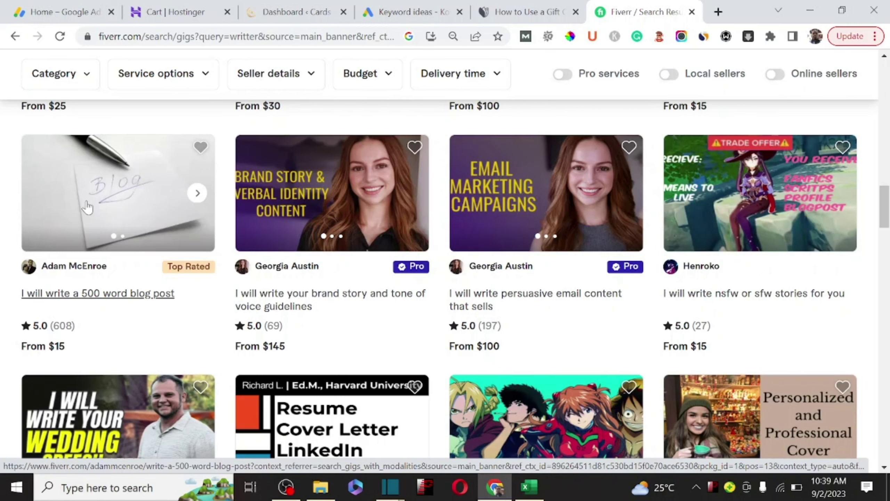
Compare the estimated earnings and balance on the Google AdSense home page with the Fiverr writing gig prices.
click(60, 11)
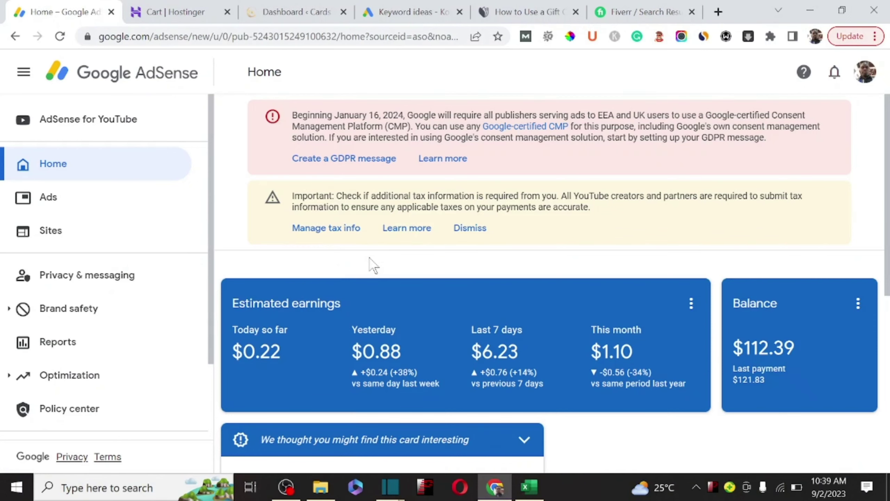
click(628, 12)
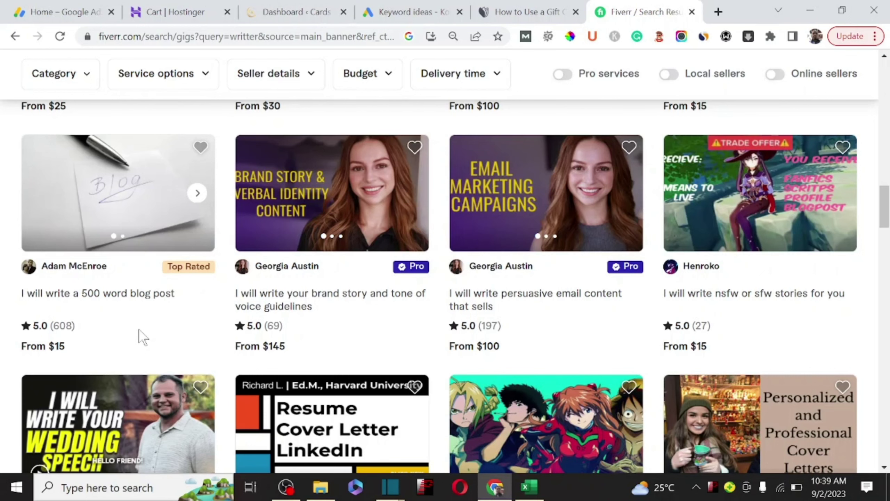
click(66, 11)
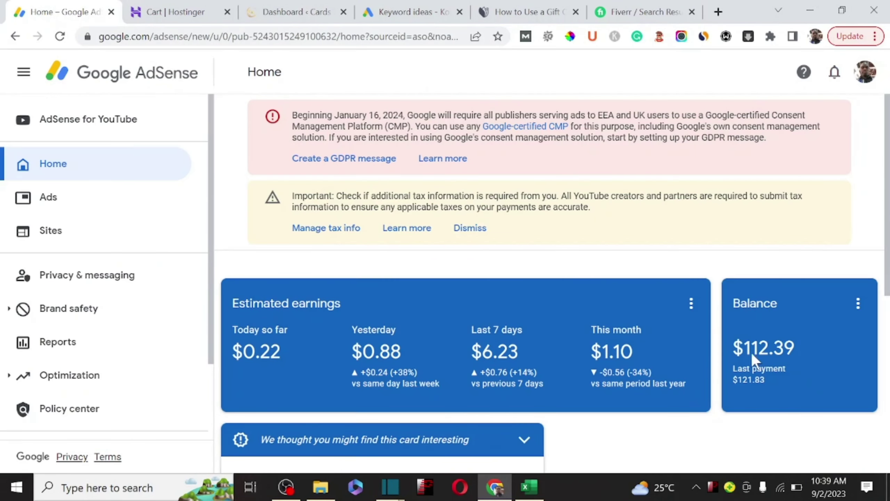
click(641, 12)
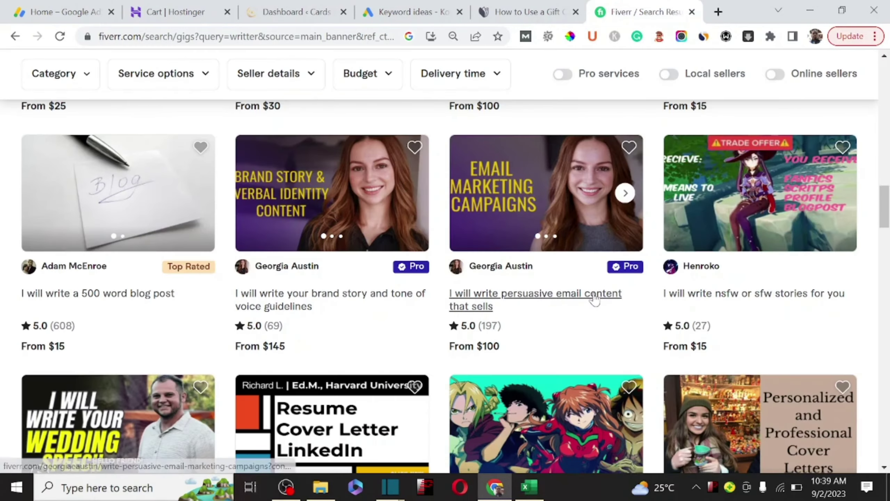
Go back through the writer results and review the Fiverr's Choice gigs grouped by price range.
scroll(594, 298, up, 5)
scroll(594, 298, down, 4)
scroll(594, 297, up, 4)
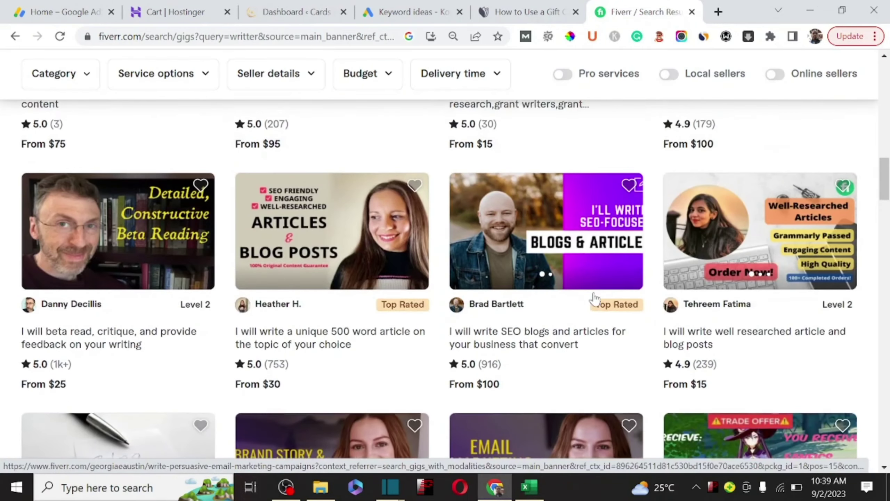
scroll(594, 298, up, 10)
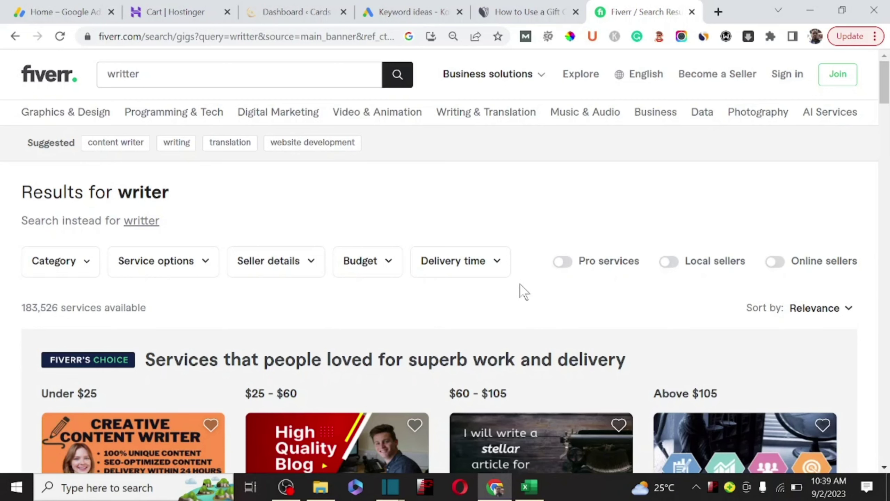
scroll(522, 291, down, 5)
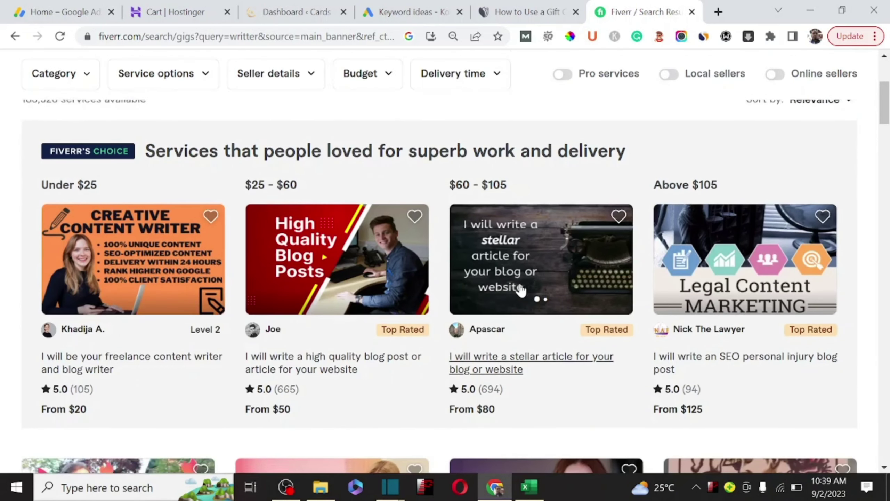